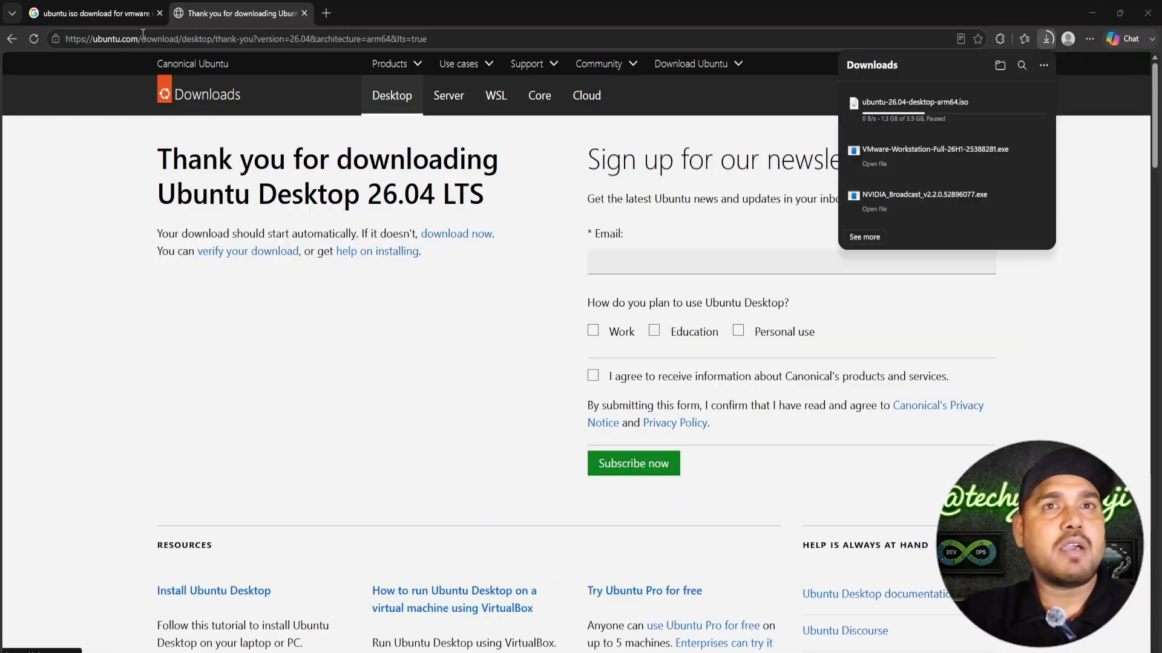
Review the Google results for "ubuntu iso download for vmware workstation"
{"action": "left_click", "coordinate": [91, 13]}
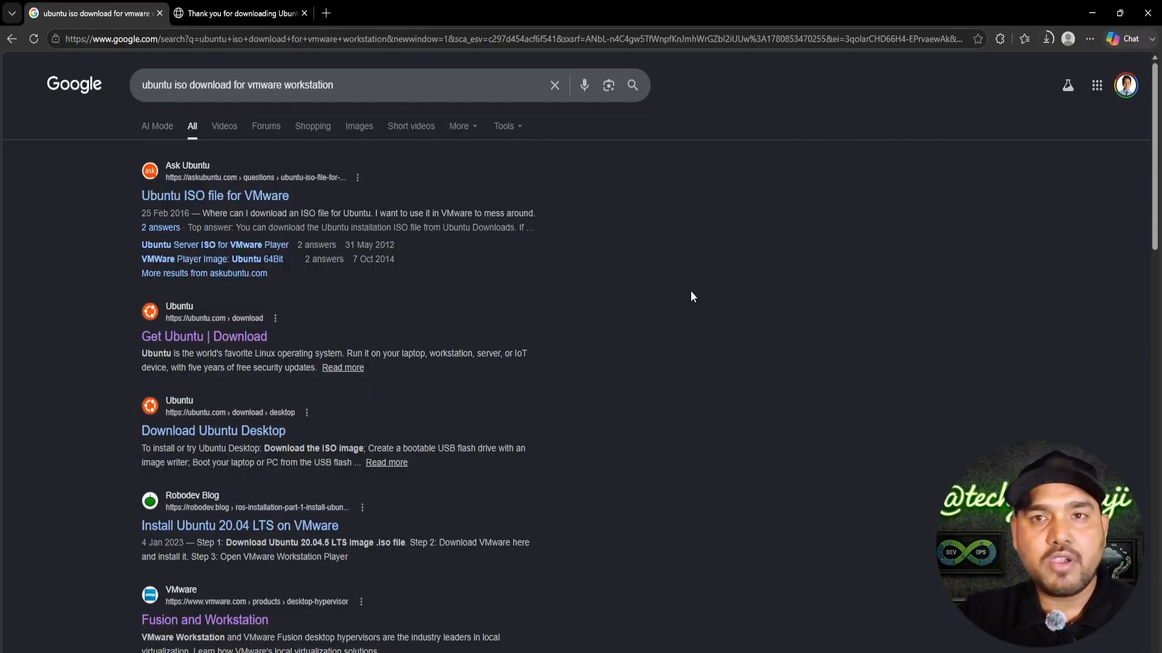
{"action": "left_click_drag", "start_coordinate": [336, 85], "coordinate": [75, 96]}
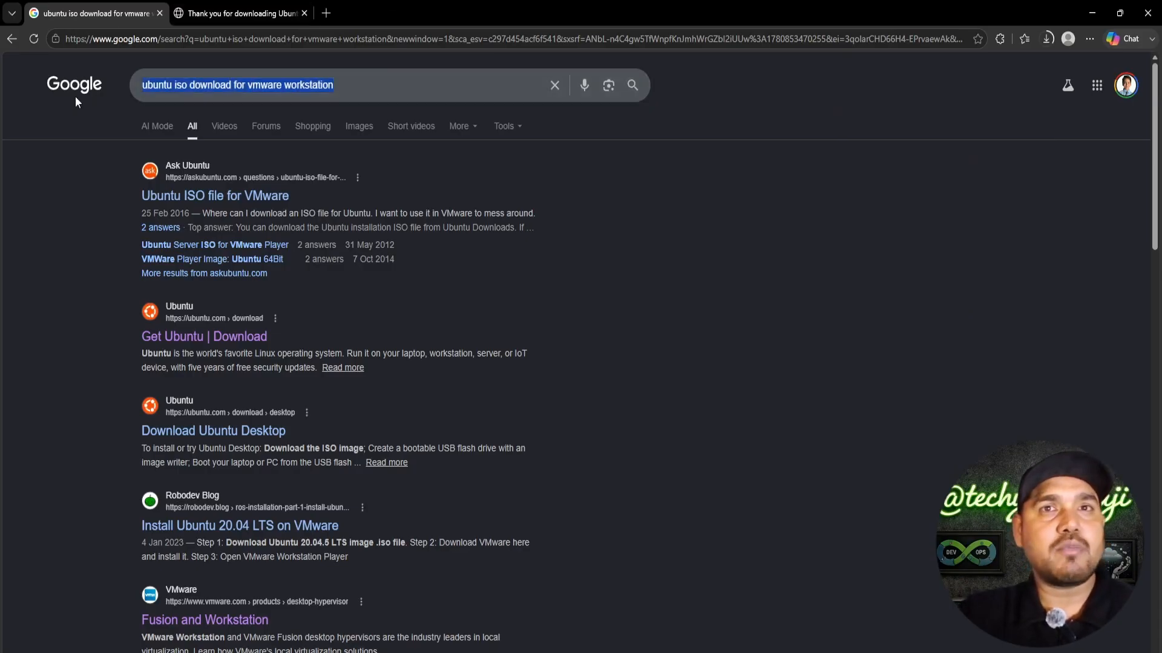
{"action": "left_click", "coordinate": [74, 257]}
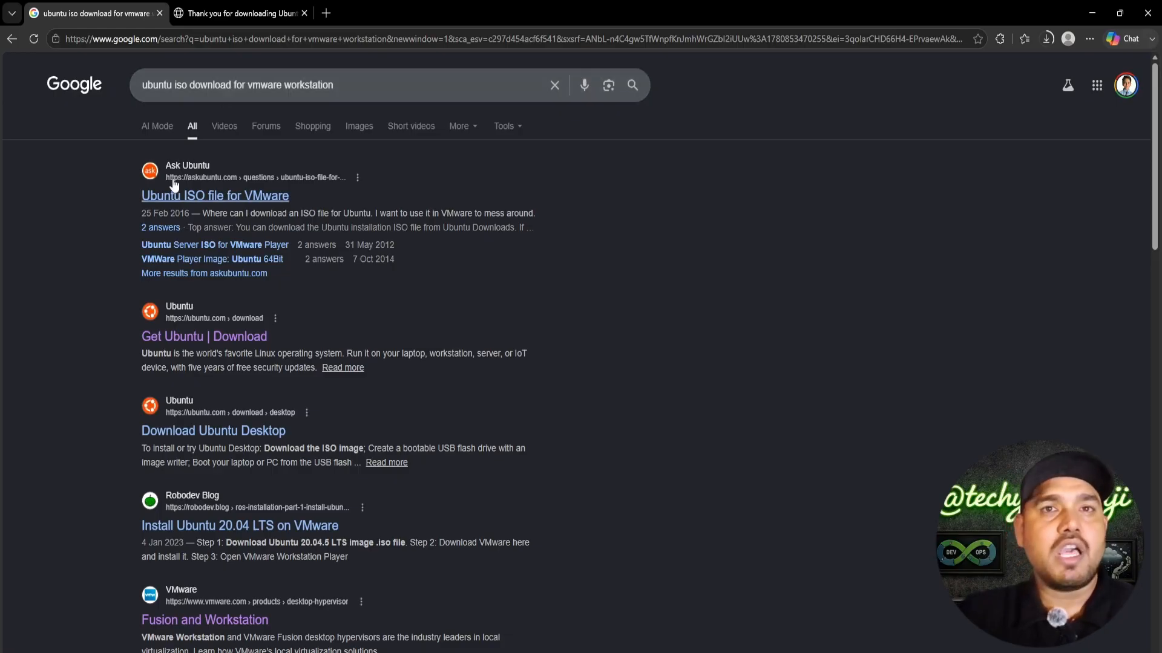
{"action": "left_click", "coordinate": [185, 347]}
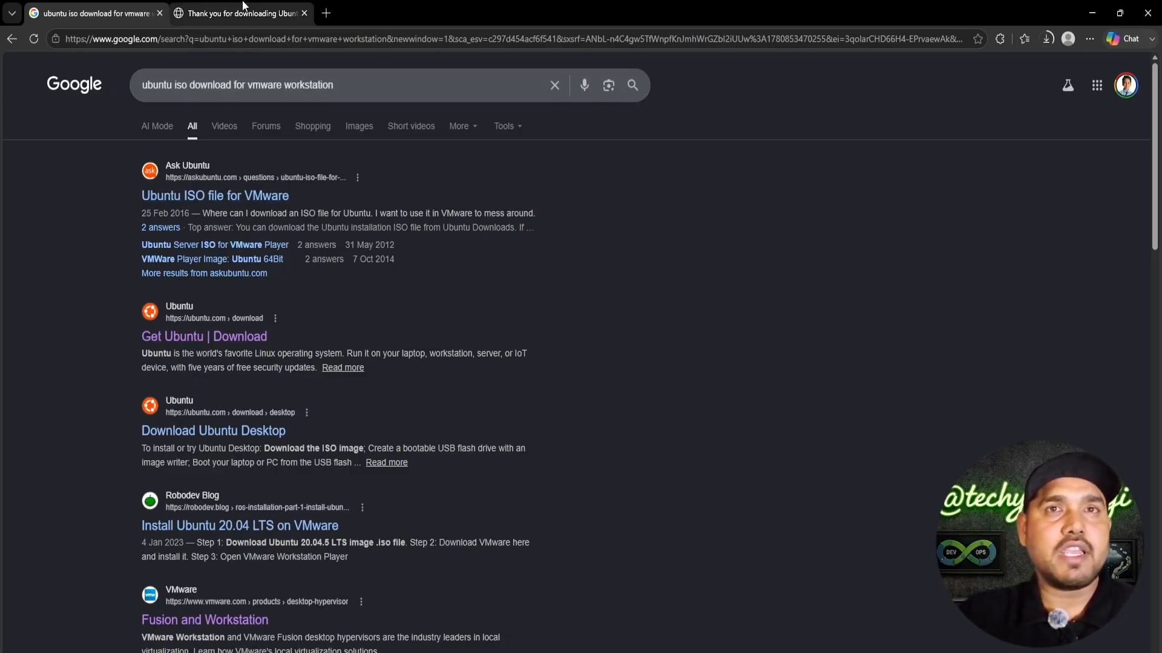
Return to the Ubuntu Desktop download page and examine the architecture options for Ubuntu 26.04 LTS
{"action": "left_click", "coordinate": [11, 38]}
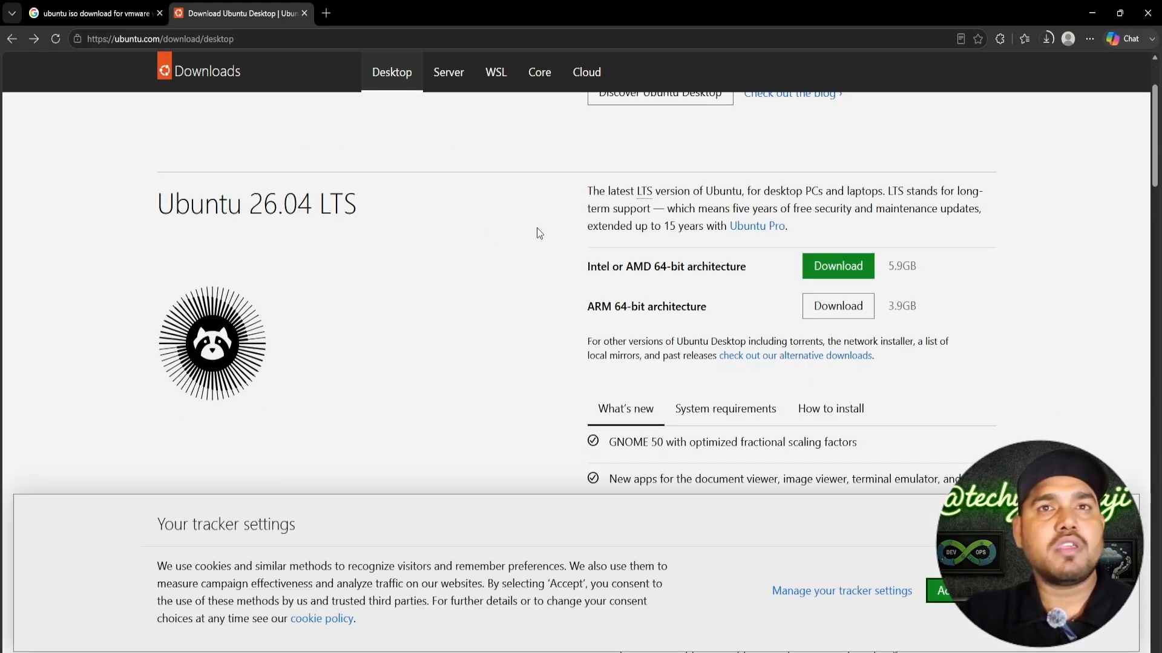
{"action": "left_click_drag", "start_coordinate": [585, 185], "coordinate": [725, 311]}
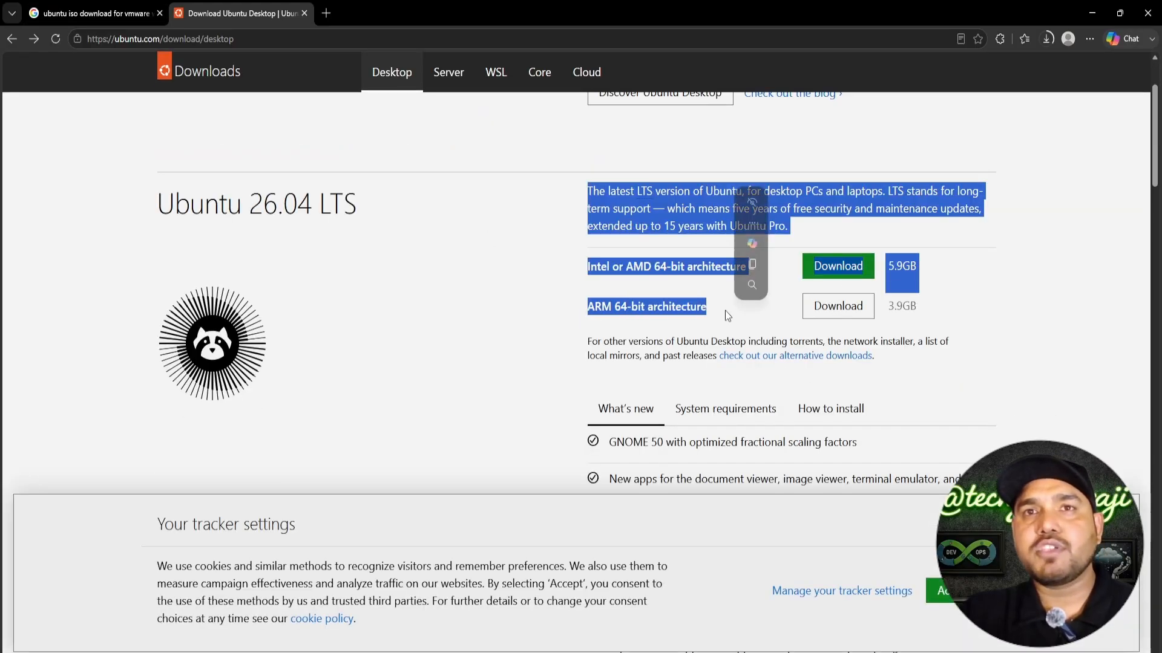
{"action": "left_click", "coordinate": [502, 294]}
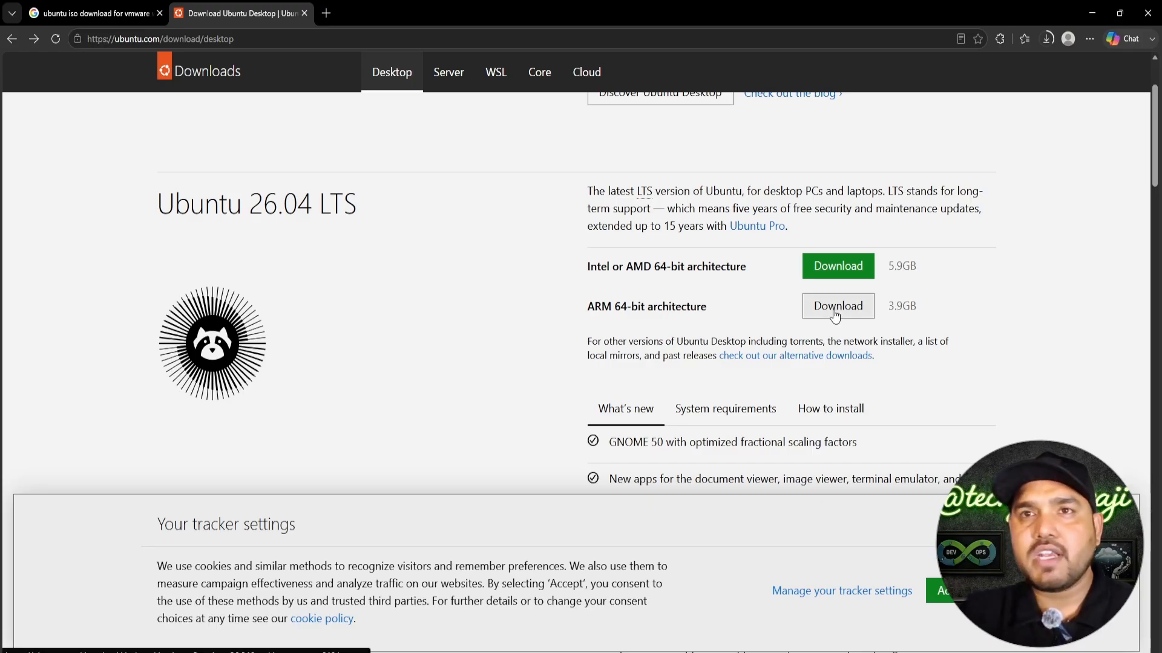
Resume the paused download of ubuntu-26.04-desktop-arm64.iso
{"action": "left_click", "coordinate": [1046, 40]}
{"action": "left_click", "coordinate": [1017, 107]}
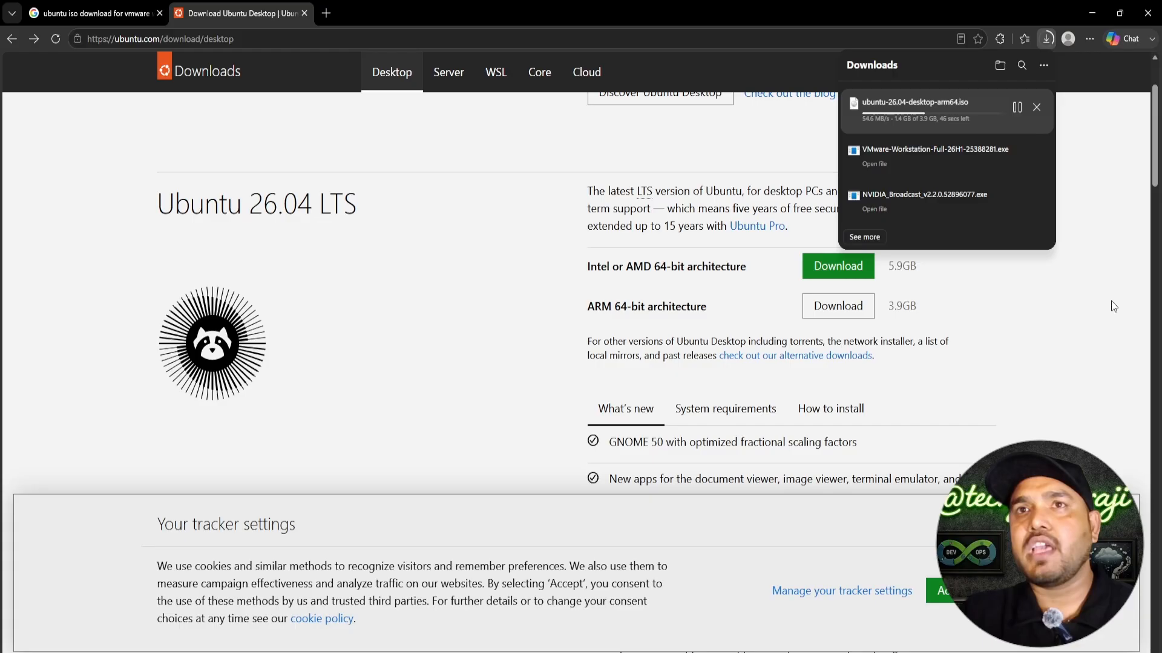
{"action": "left_click", "coordinate": [1107, 306]}
Check the progress of the ubuntu-26.04-desktop-arm64.iso download
{"action": "left_click", "coordinate": [1047, 40]}
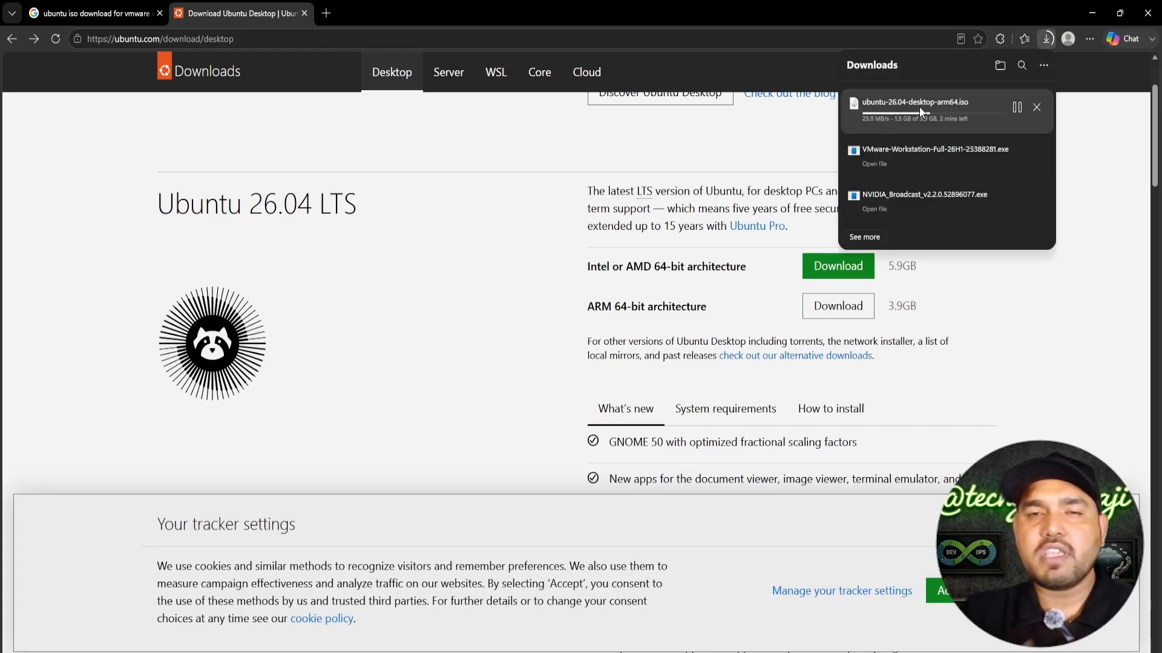
{"action": "left_click", "coordinate": [839, 386]}
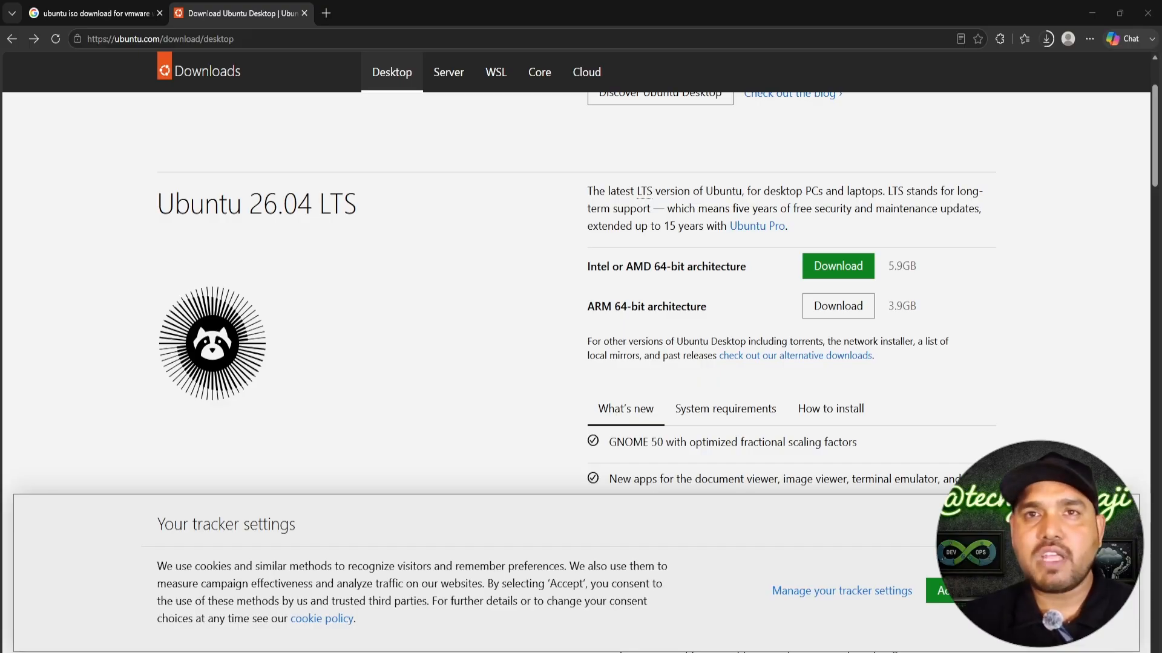
{"action": "left_click", "coordinate": [1049, 41]}
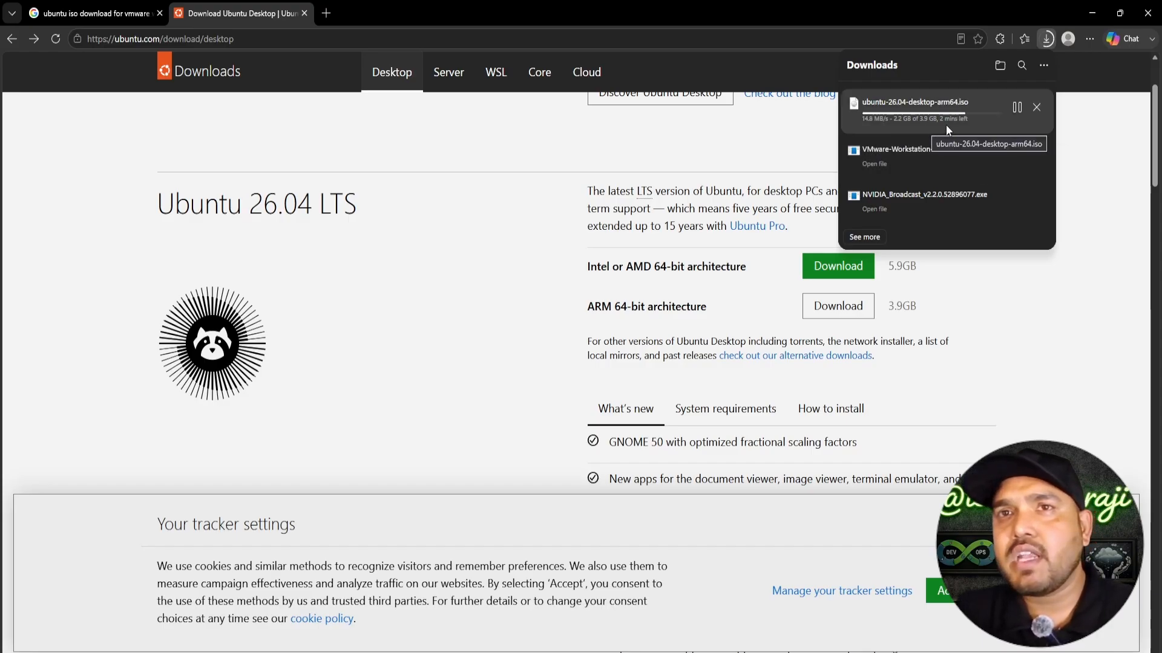
{"action": "left_click", "coordinate": [1086, 228]}
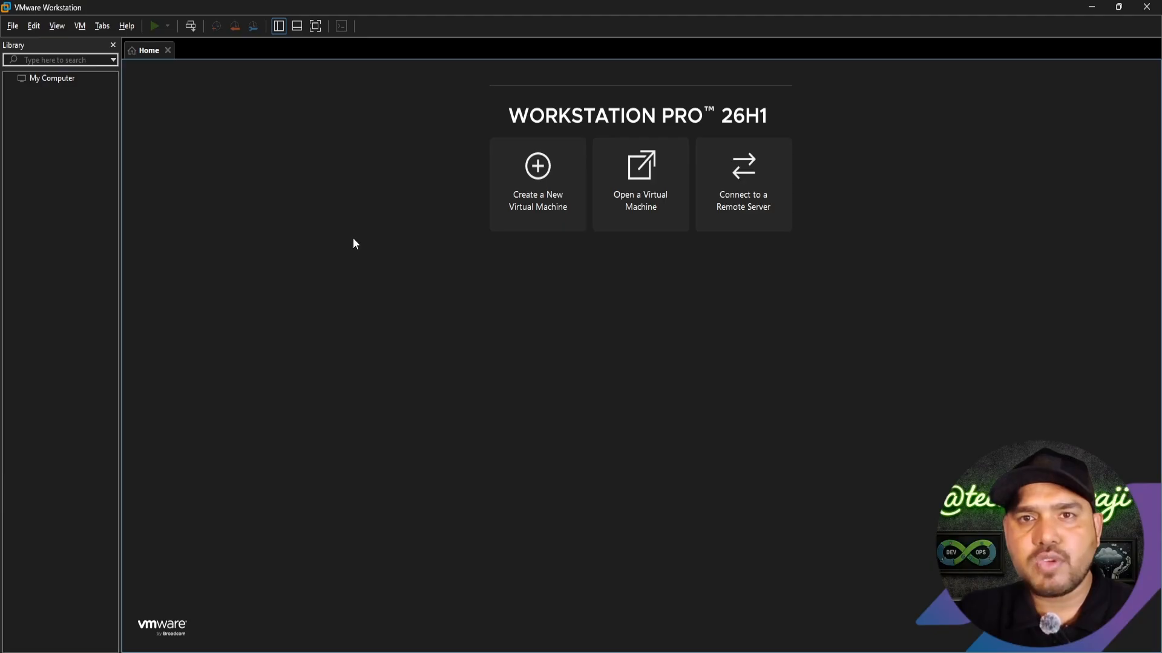
In VMware Workstation, start a new virtual machine with the Typical configuration and choose to install the operating system later
{"action": "left_click", "coordinate": [540, 207]}
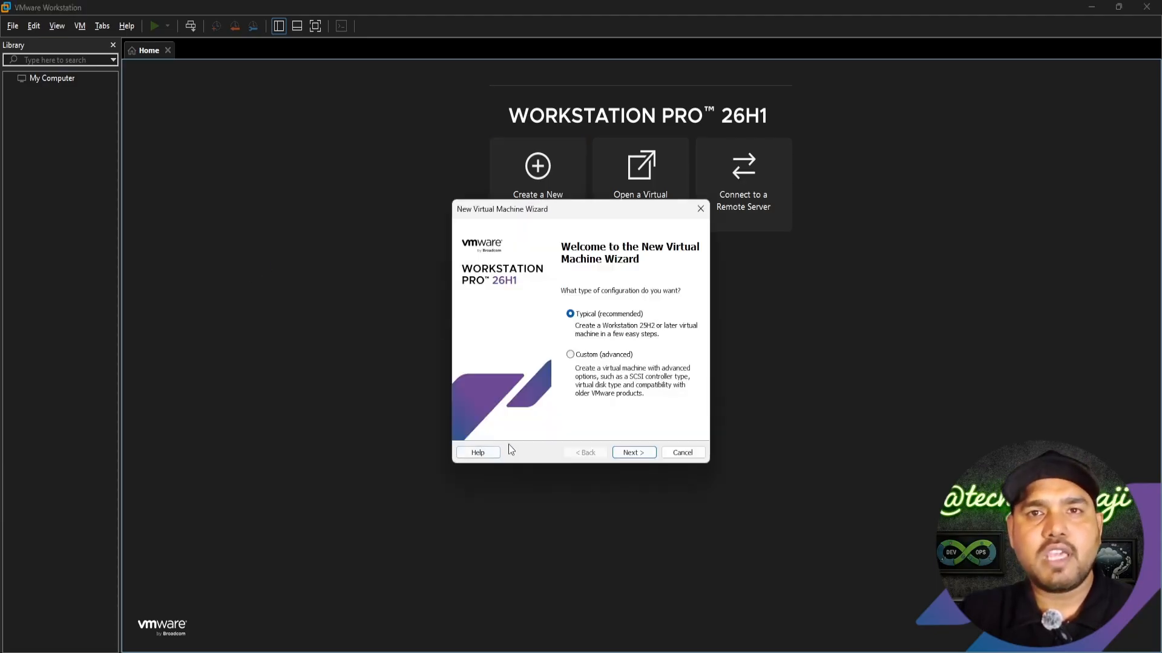
{"action": "left_click_drag", "start_coordinate": [586, 212], "coordinate": [557, 85]}
{"action": "left_click", "coordinate": [604, 327]}
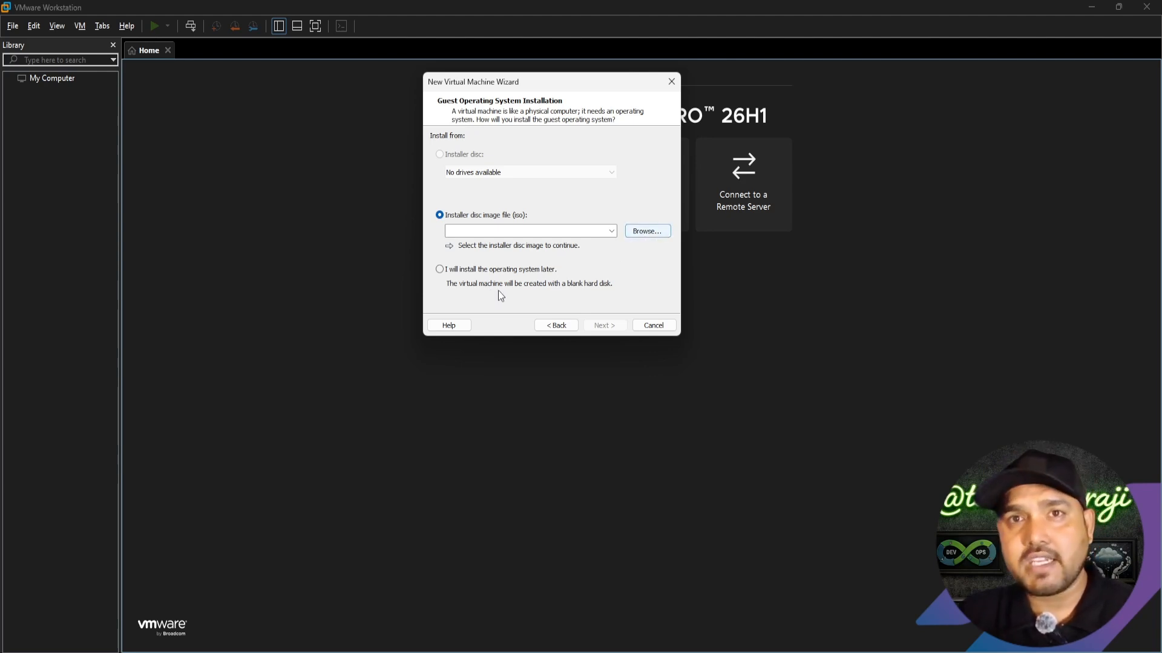
{"action": "left_click", "coordinate": [478, 269]}
{"action": "left_click", "coordinate": [607, 325]}
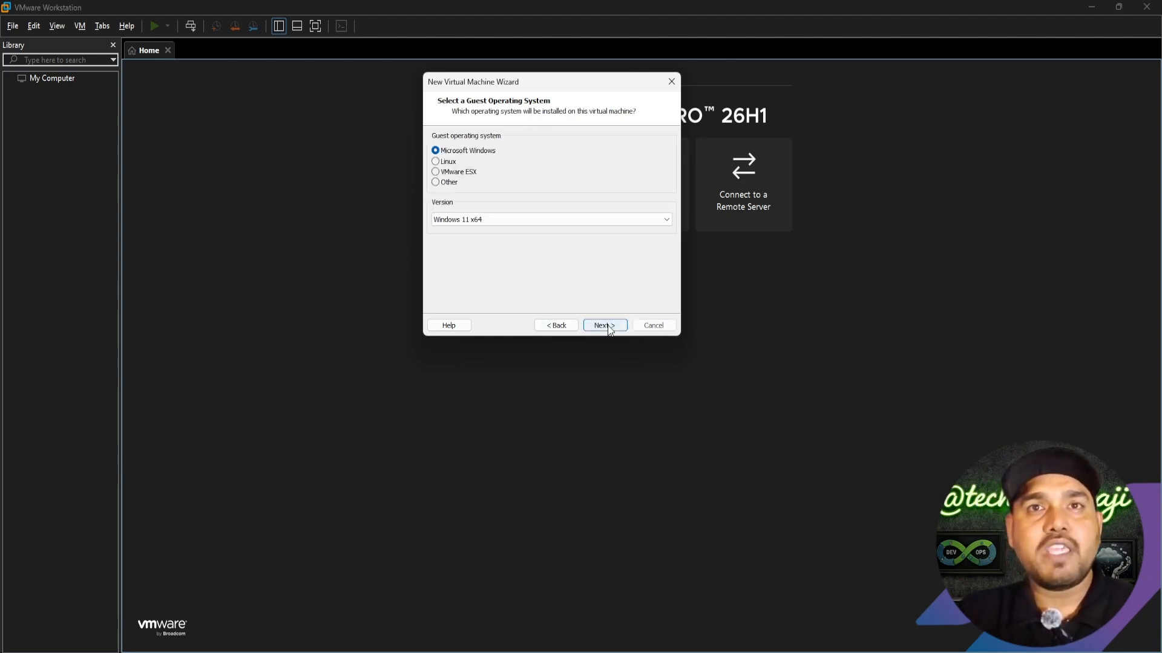
Select Linux with version Ubuntu as the guest operating system and accept Ubuntu as the virtual machine name with its default location
{"action": "left_click", "coordinate": [448, 162]}
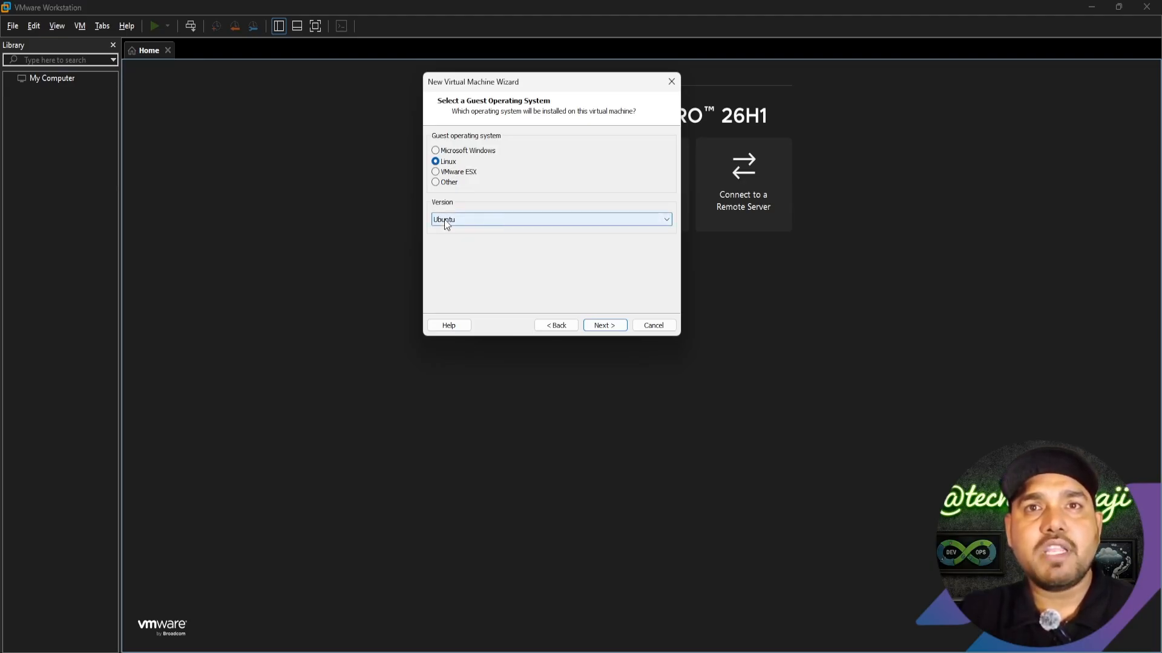
{"action": "left_click", "coordinate": [463, 222]}
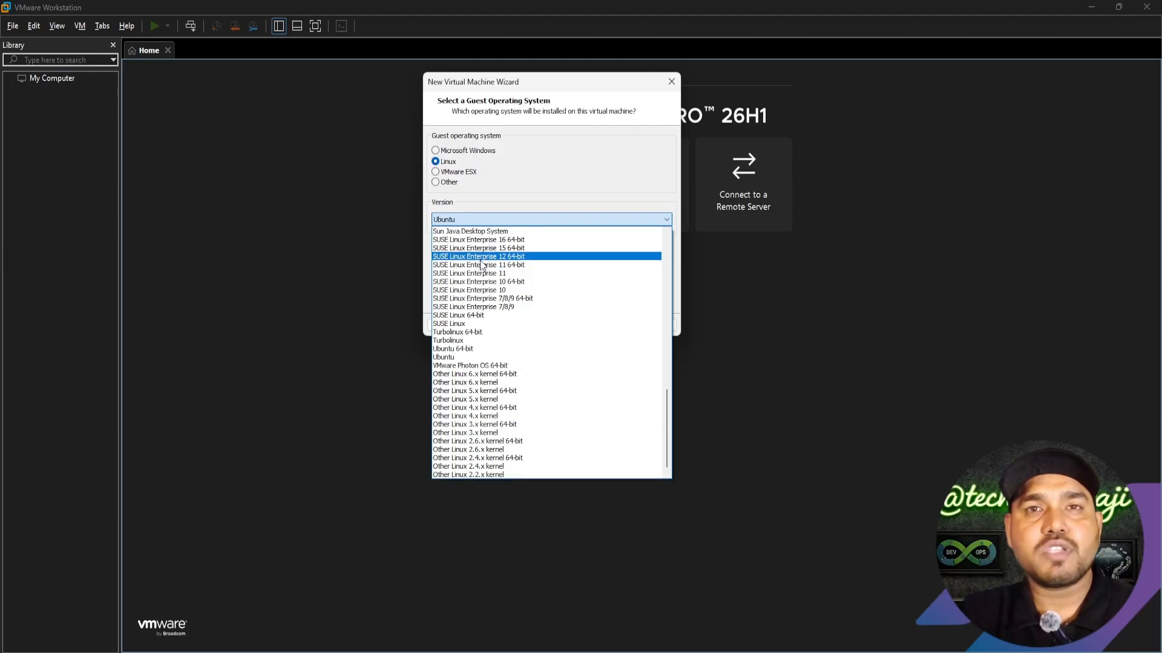
{"action": "left_click", "coordinate": [461, 357]}
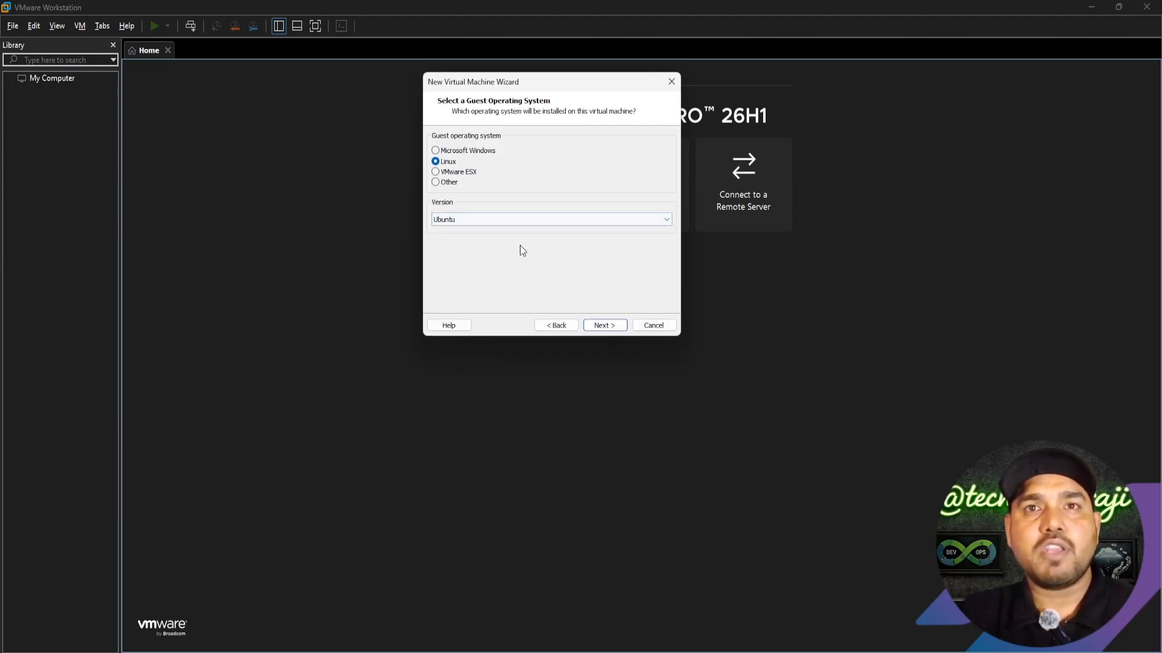
{"action": "left_click", "coordinate": [604, 325]}
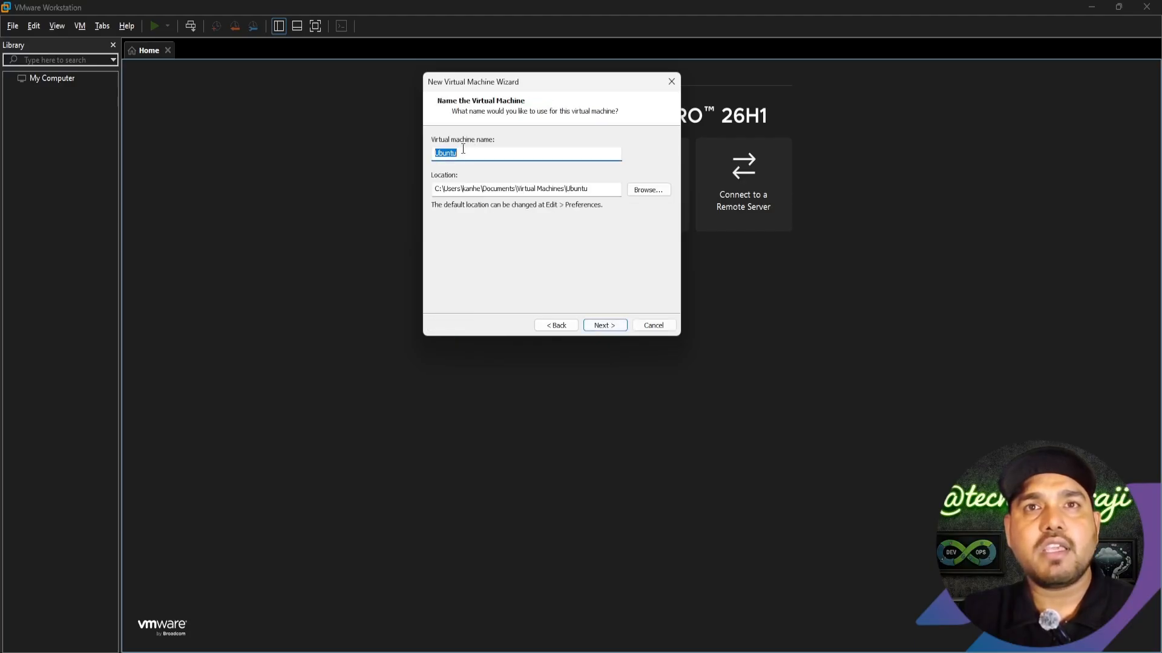
{"action": "left_click", "coordinate": [464, 152]}
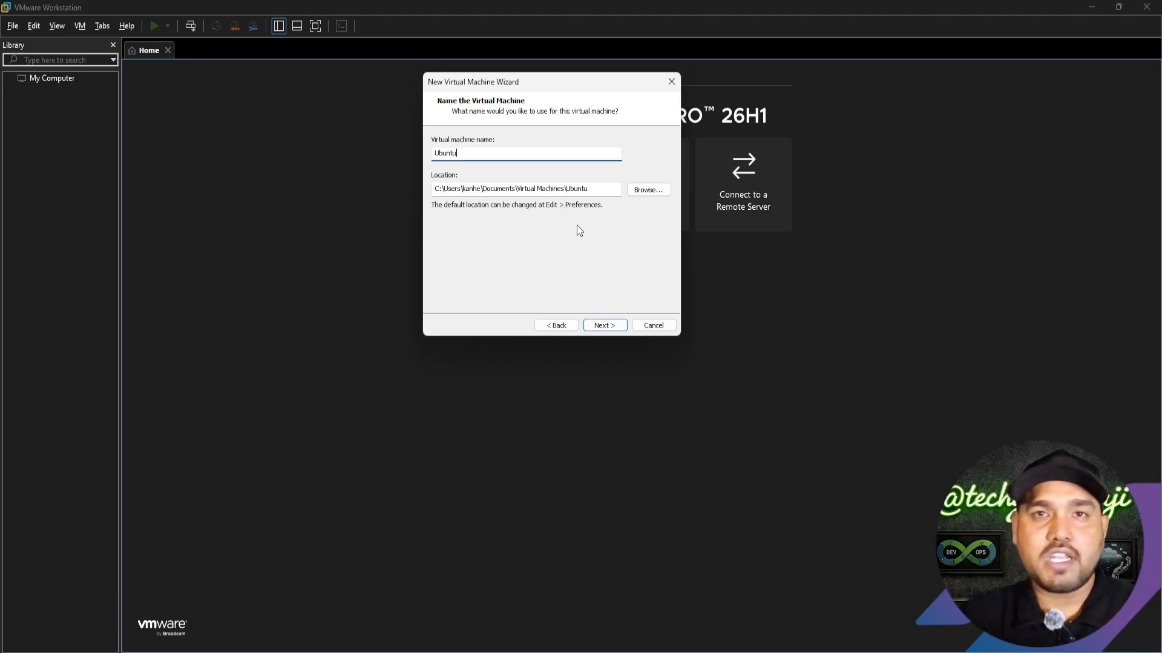
{"action": "left_click", "coordinate": [604, 326]}
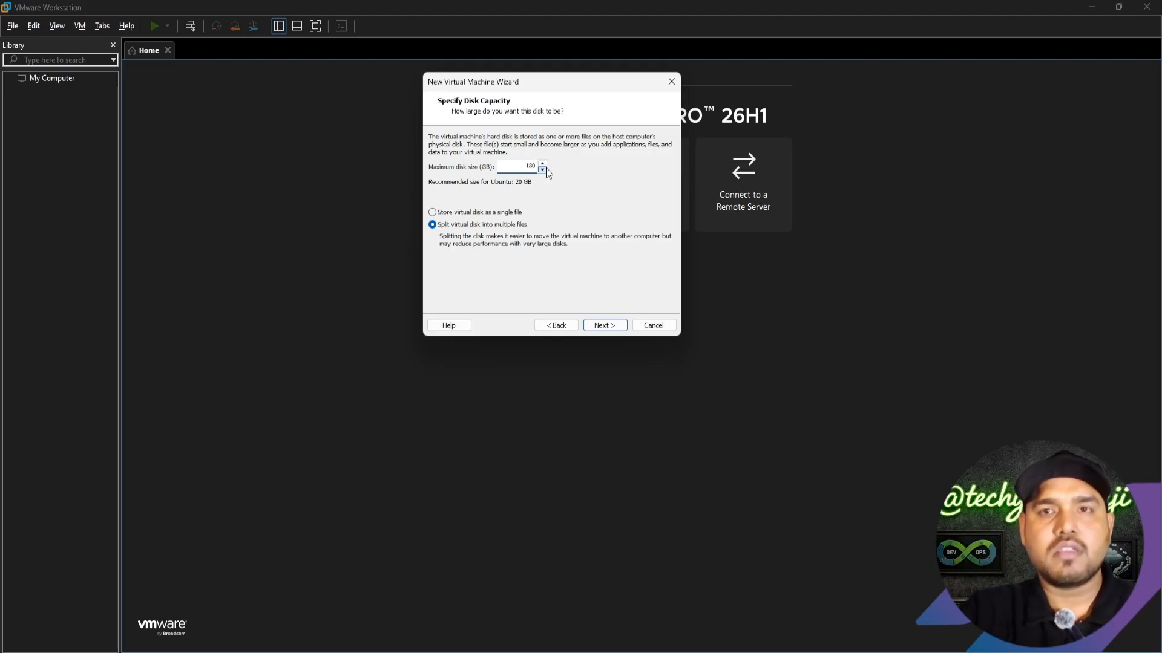
Set the maximum disk size to 20 GB and store the virtual disk as a single file
{"action": "key", "text": "BackSpace"}
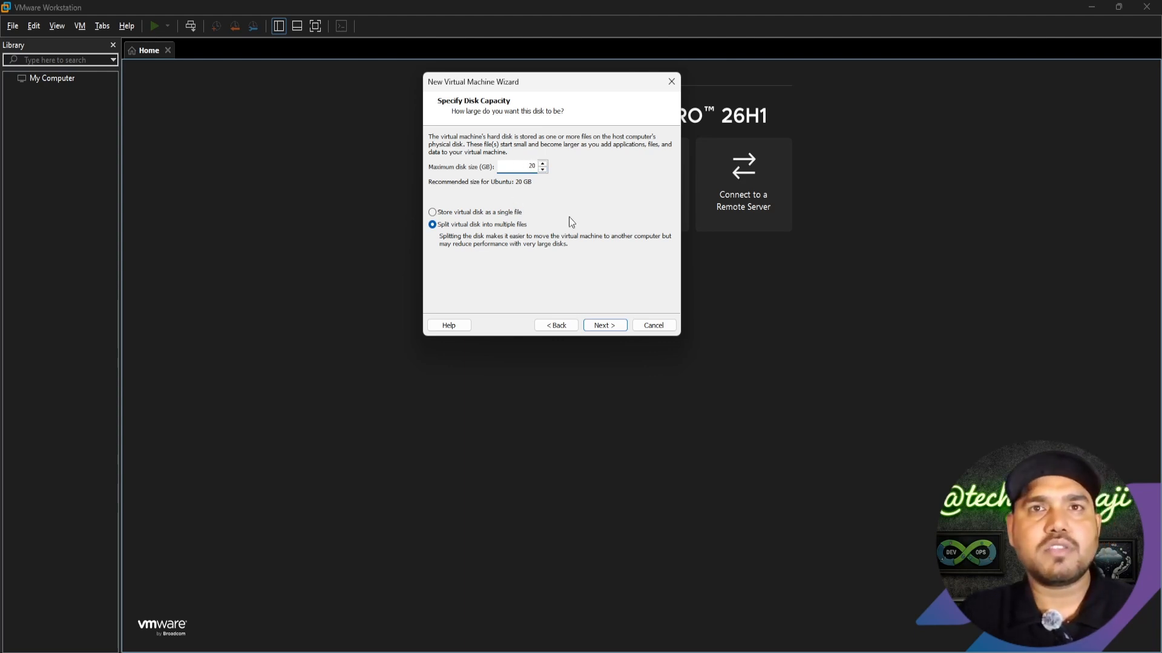
{"action": "left_click", "coordinate": [443, 225]}
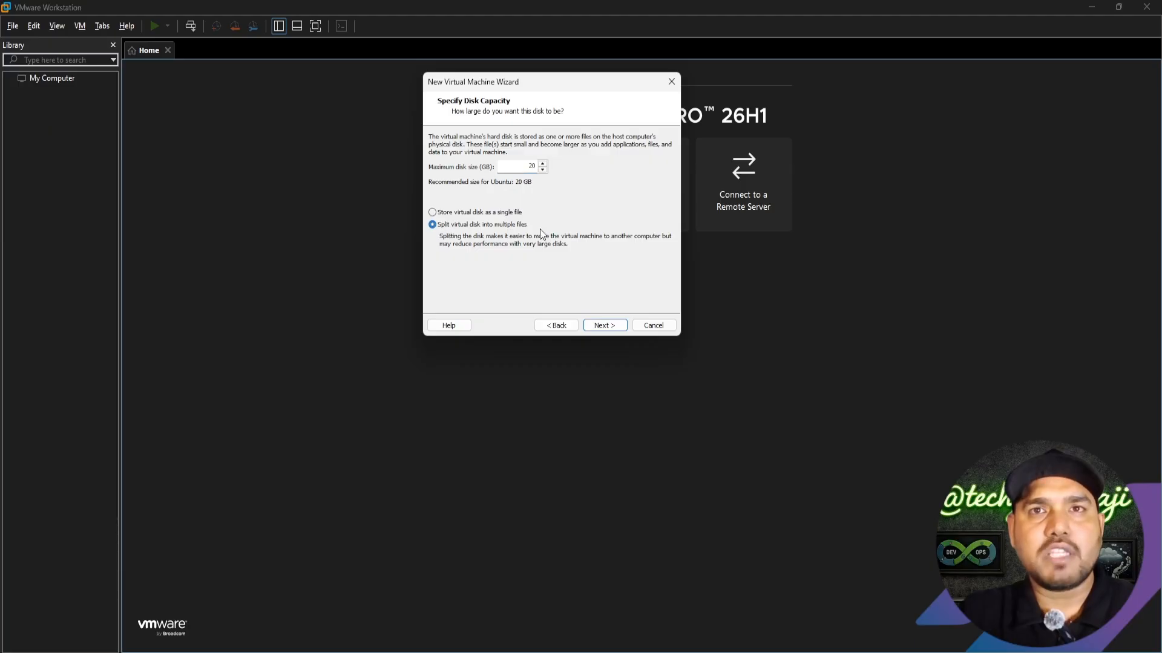
{"action": "left_click", "coordinate": [476, 213]}
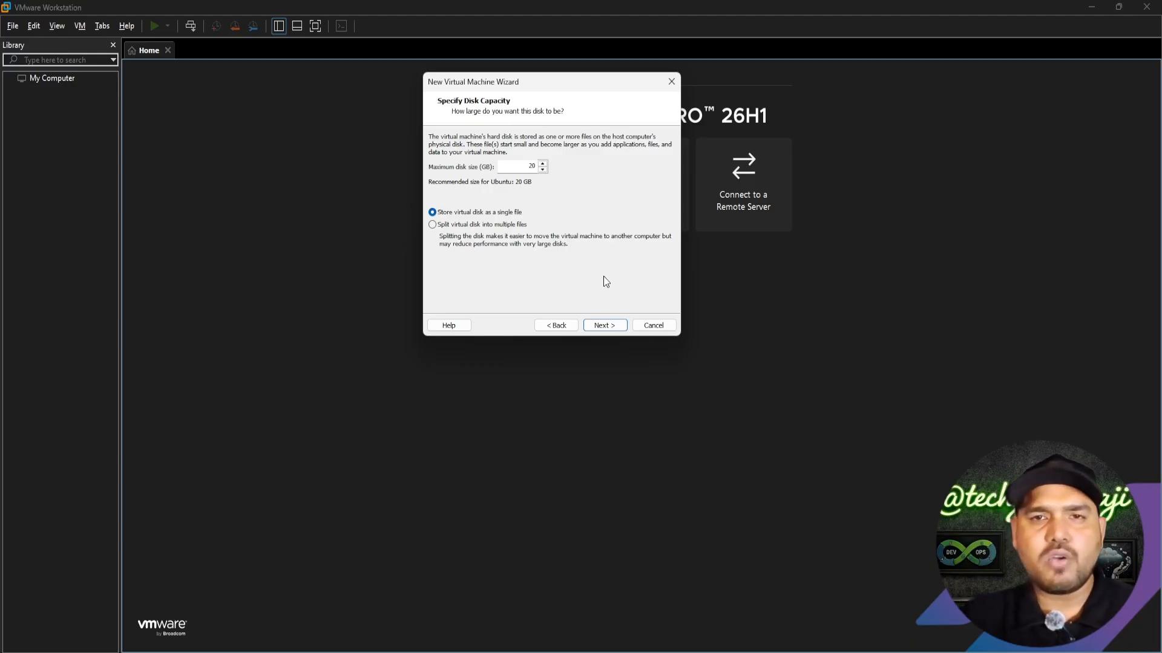
{"action": "left_click", "coordinate": [601, 326]}
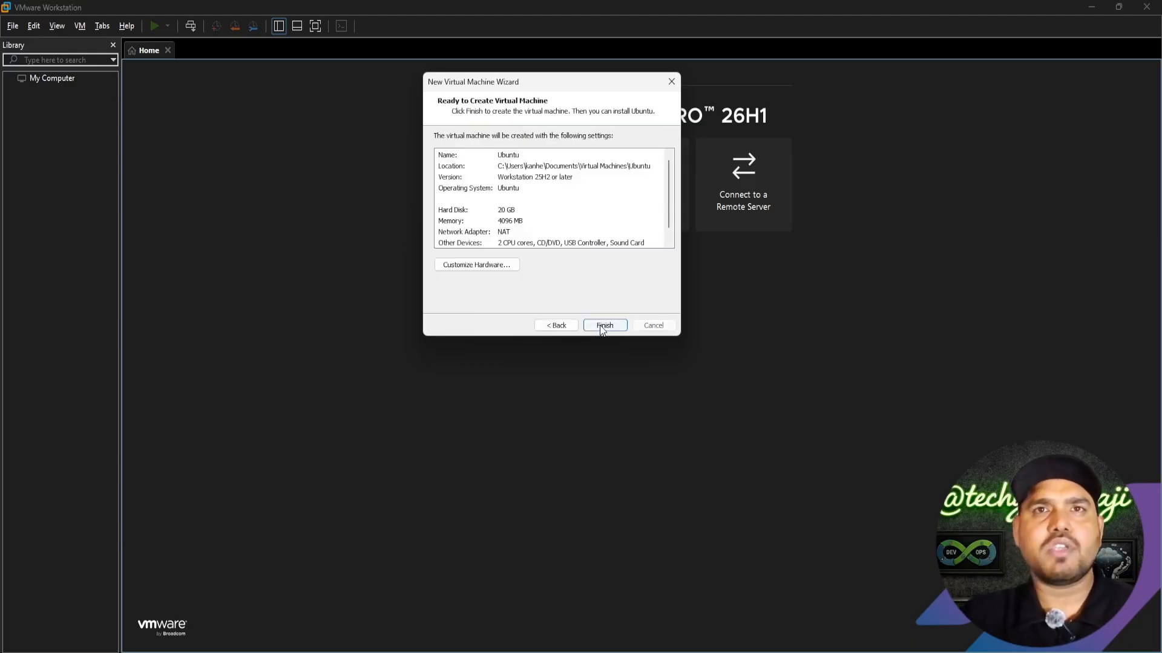
Review the hard disk, memory and other device entries in the new virtual machine's settings summary
{"action": "left_click", "coordinate": [496, 211]}
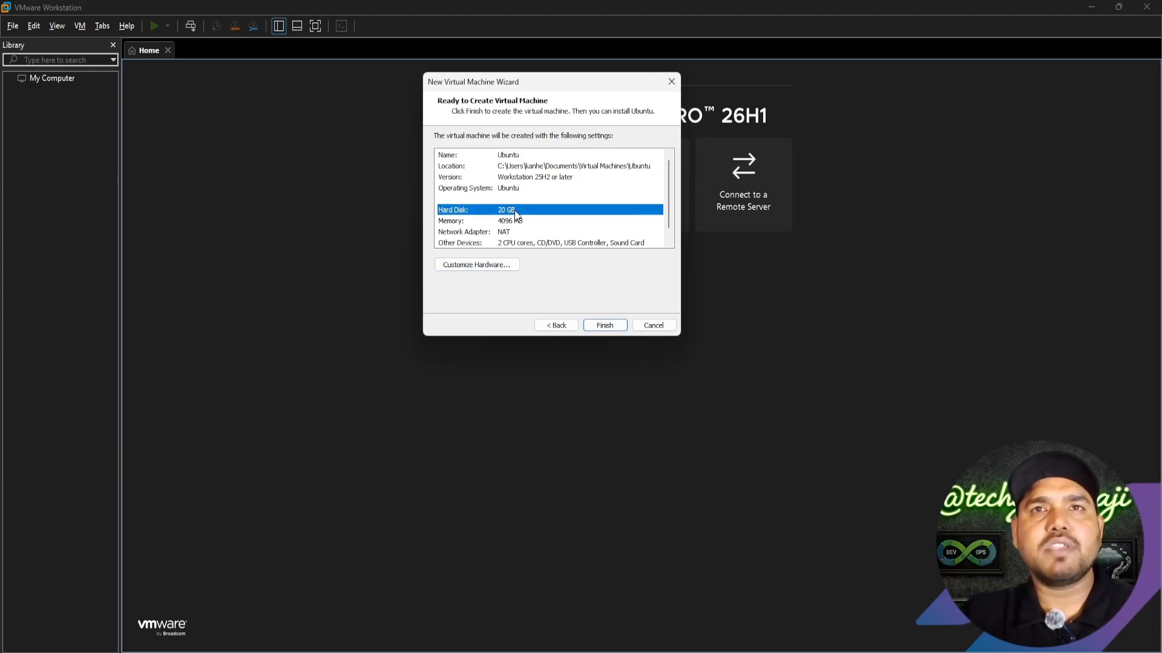
{"action": "left_click", "coordinate": [500, 224]}
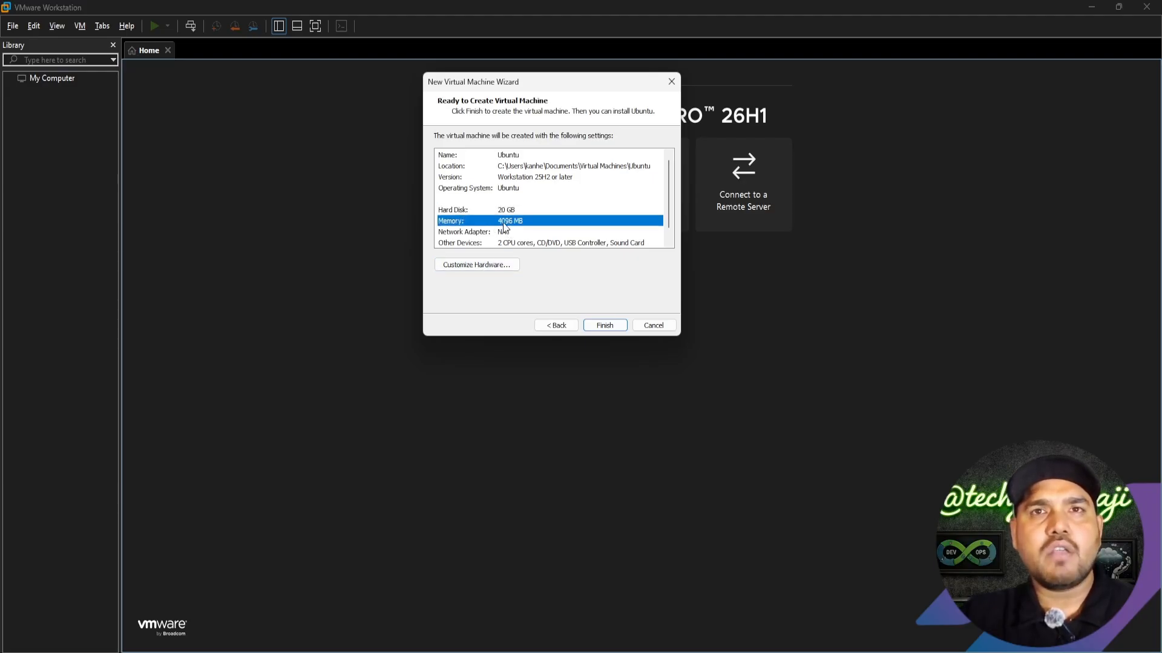
{"action": "left_click", "coordinate": [531, 240]}
Customize the virtual machine's hardware by enabling Virtualize Intel VT-x/EPT or AMD-V/RVI for the processors
{"action": "left_click", "coordinate": [503, 263]}
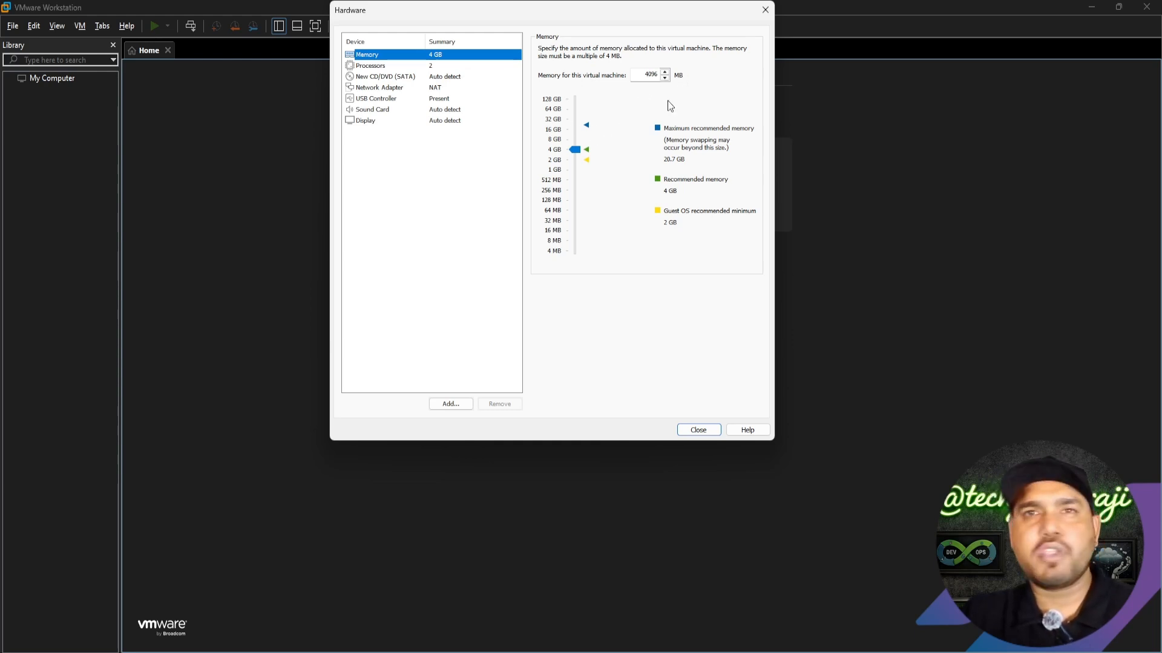
{"action": "left_click", "coordinate": [382, 65]}
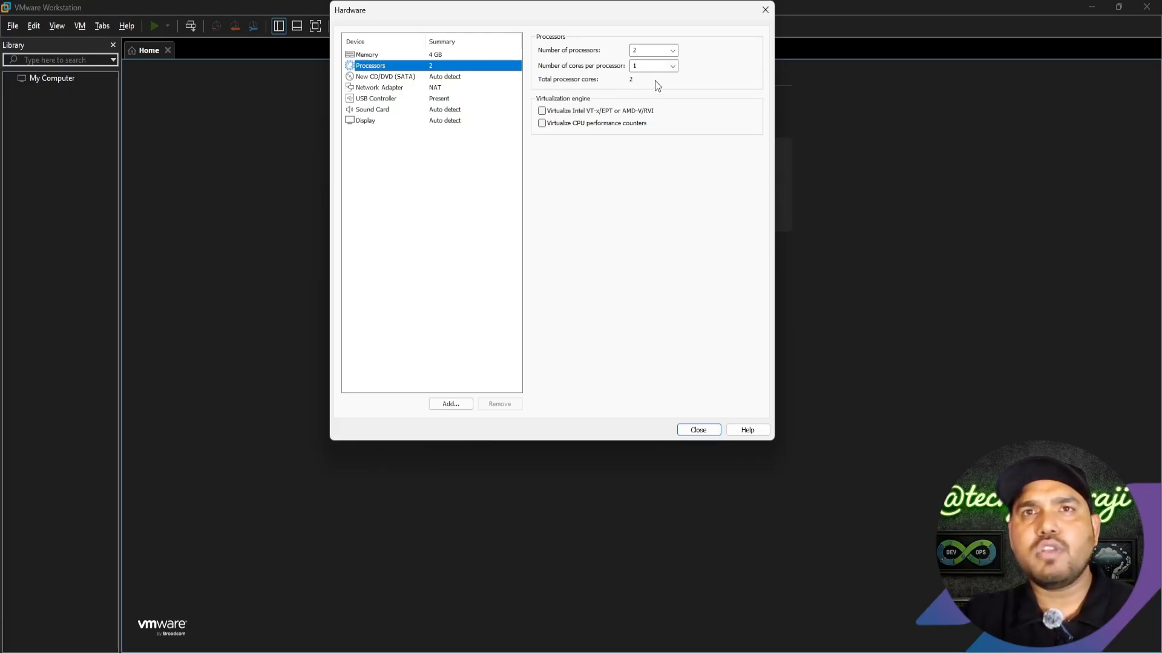
{"action": "left_click", "coordinate": [556, 115]}
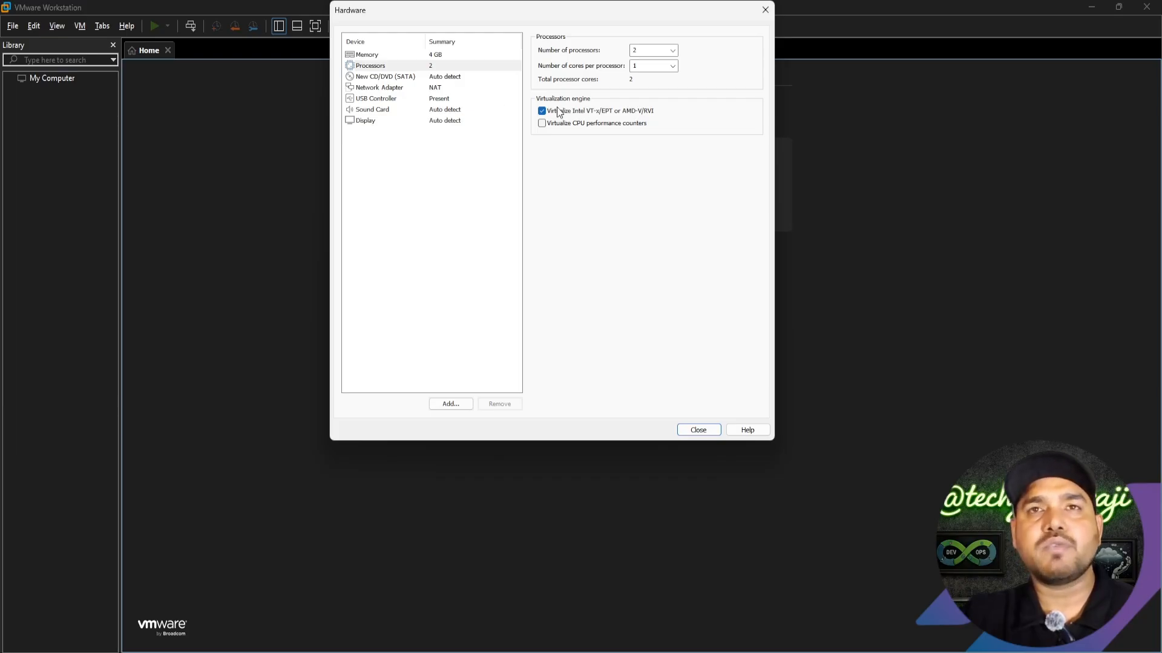
Try the bridged connection with physical network state replication, set the network adapter back to NAT, and close the hardware settings
{"action": "left_click", "coordinate": [401, 88]}
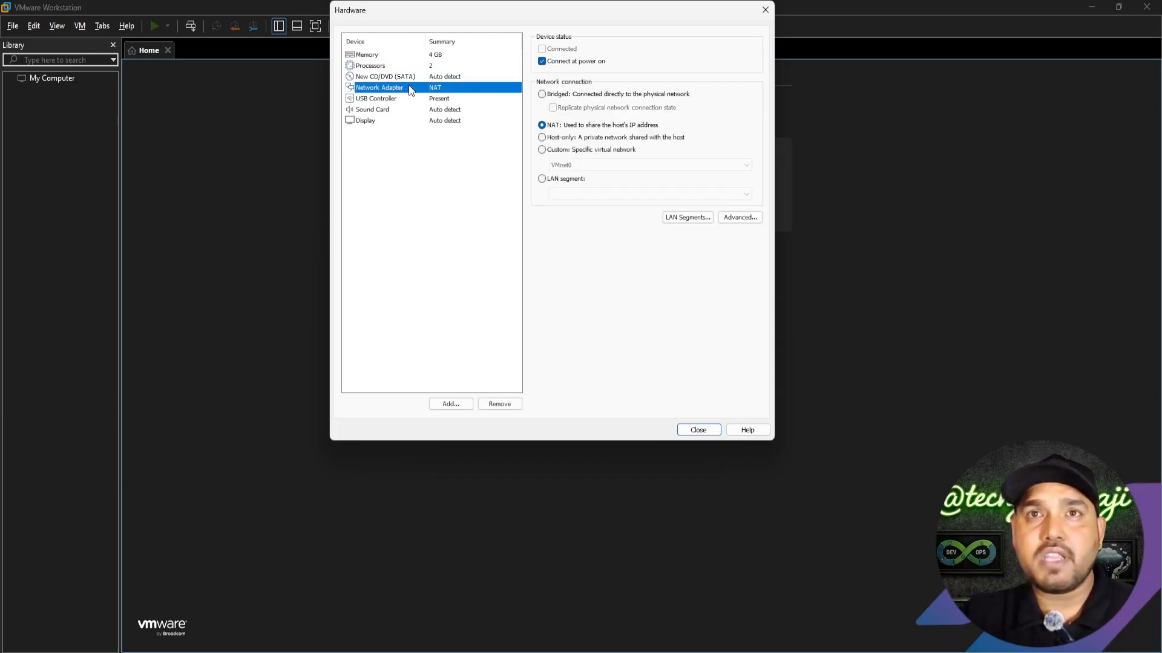
{"action": "left_click", "coordinate": [597, 93]}
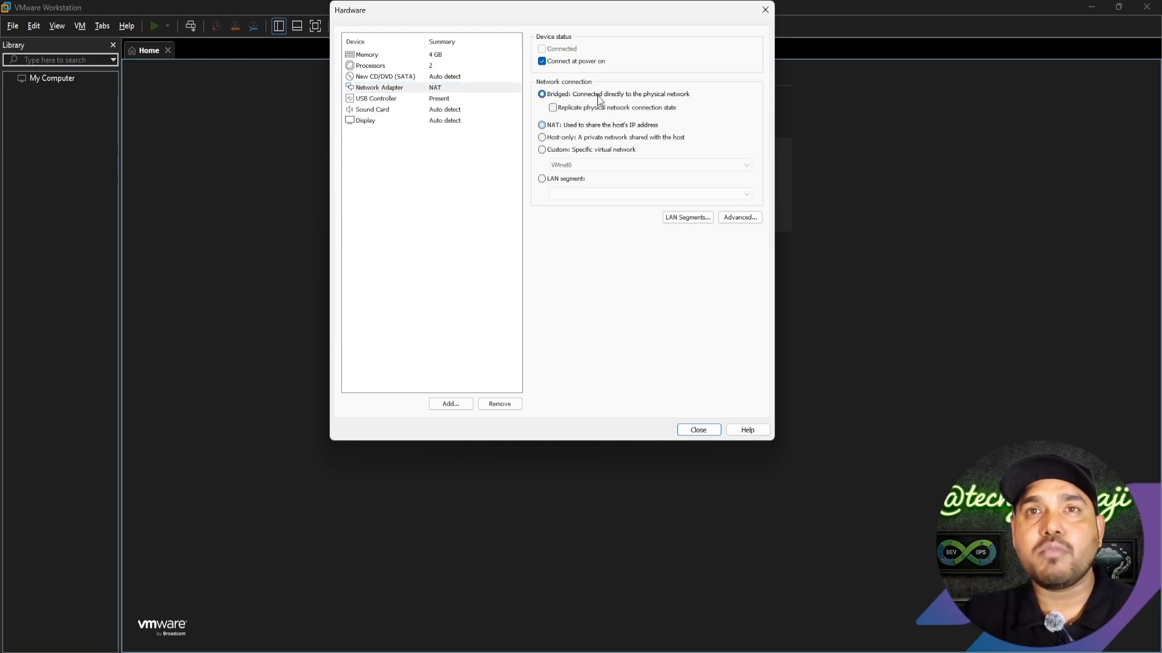
{"action": "left_click", "coordinate": [562, 110]}
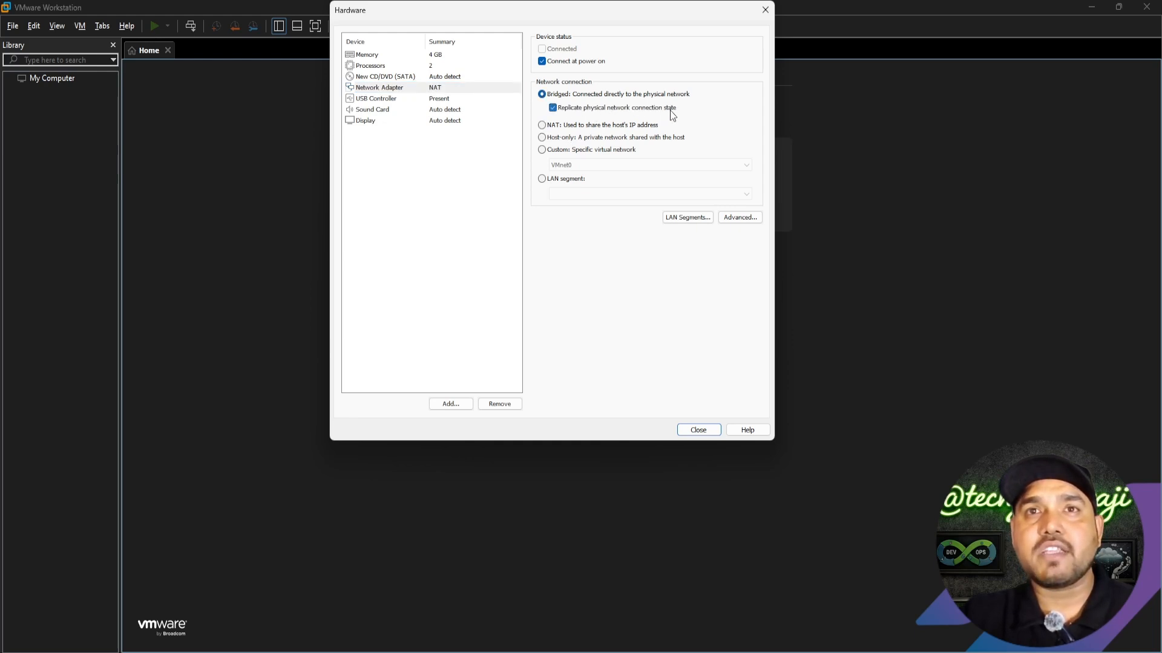
{"action": "left_click", "coordinate": [580, 125]}
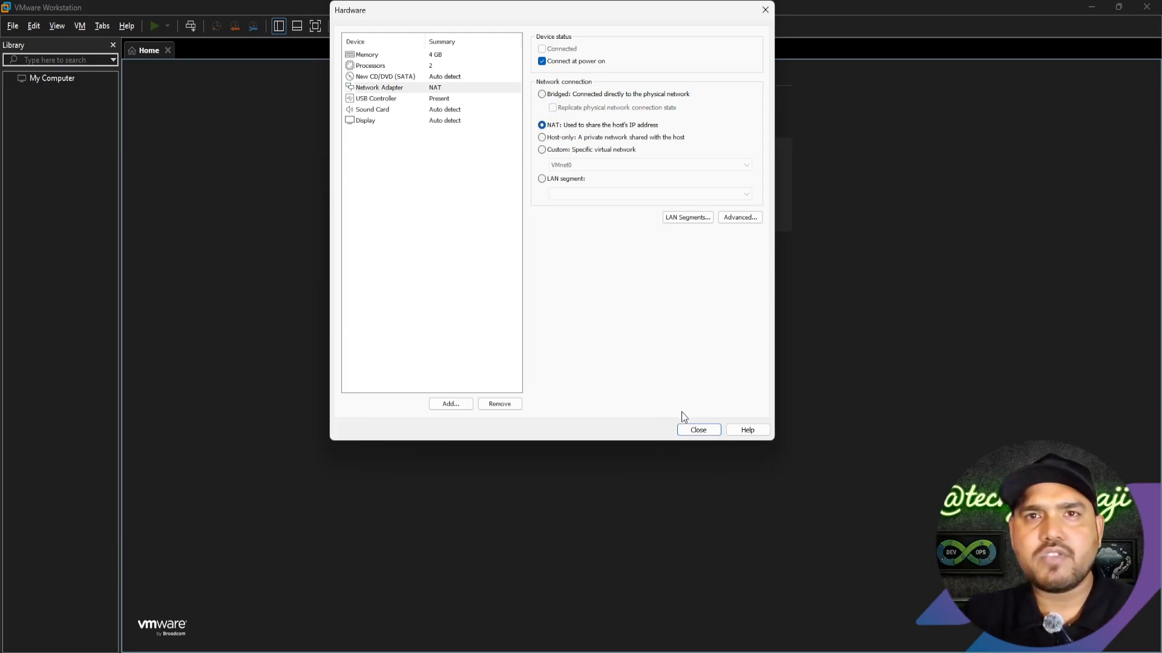
{"action": "left_click", "coordinate": [696, 430]}
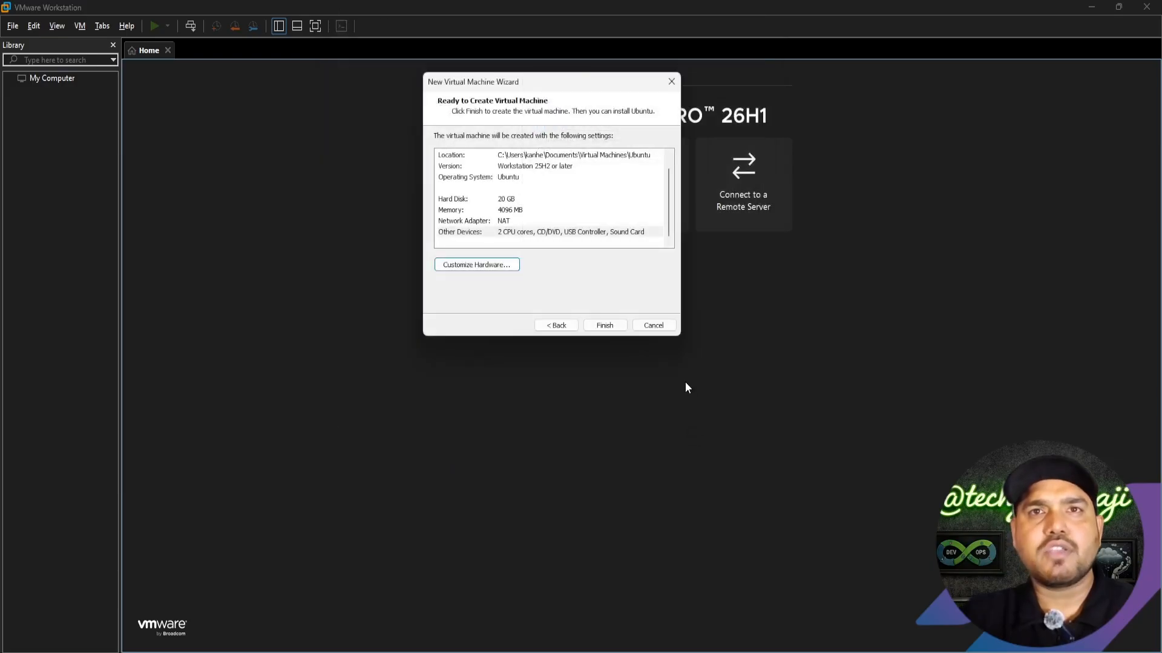
Finish creating the Ubuntu virtual machine and check the ubuntu-26.04-desktop-arm64.iso file in the browser's downloads
{"action": "left_click", "coordinate": [600, 327]}
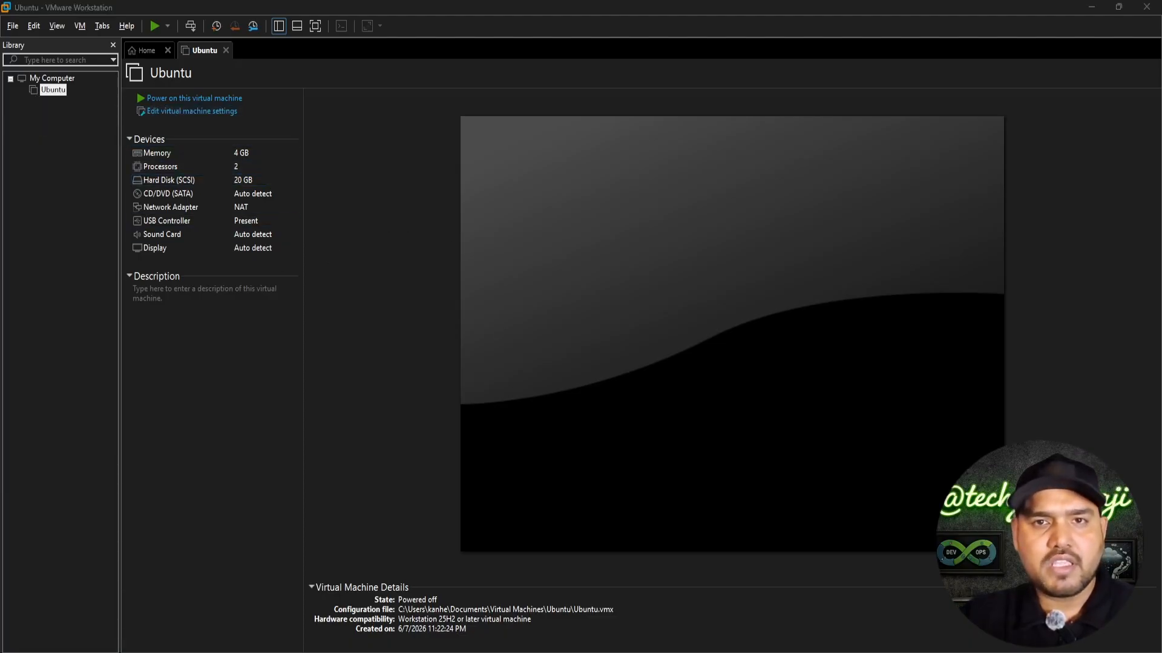
{"action": "key", "text": "alt+Tab"}
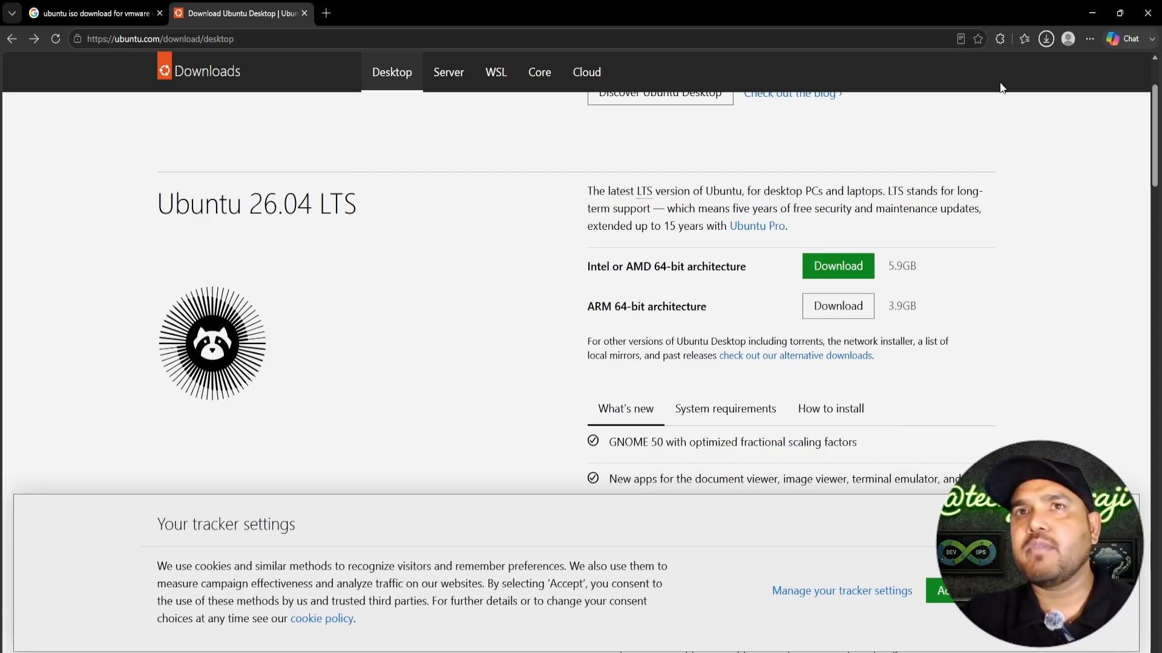
{"action": "left_click", "coordinate": [1046, 40]}
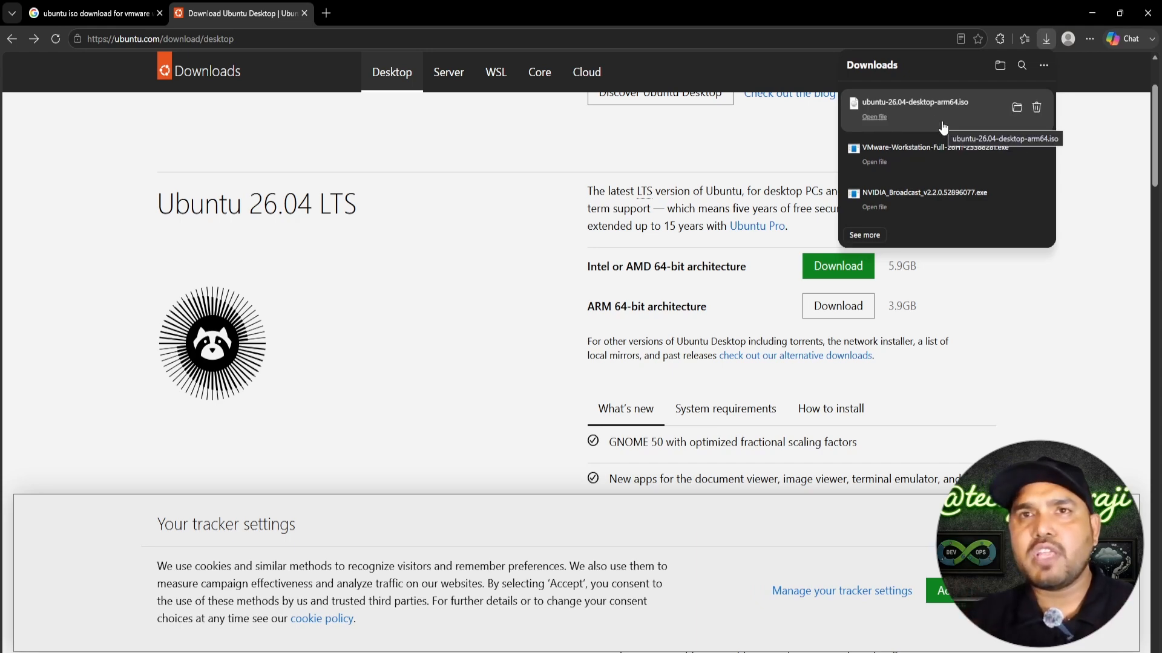
{"action": "left_click", "coordinate": [1092, 13]}
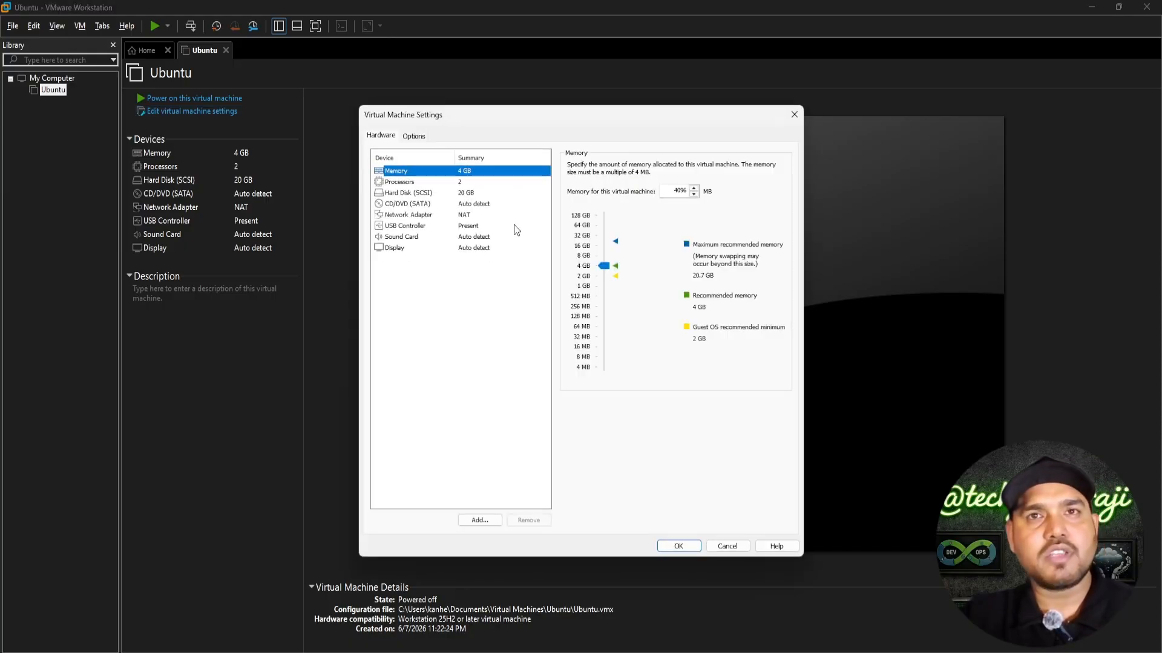
Attach the downloaded ubuntu-26.04-desktop ISO image to the virtual machine's CD/DVD (SATA) drive and save the settings
{"action": "left_click", "coordinate": [399, 203]}
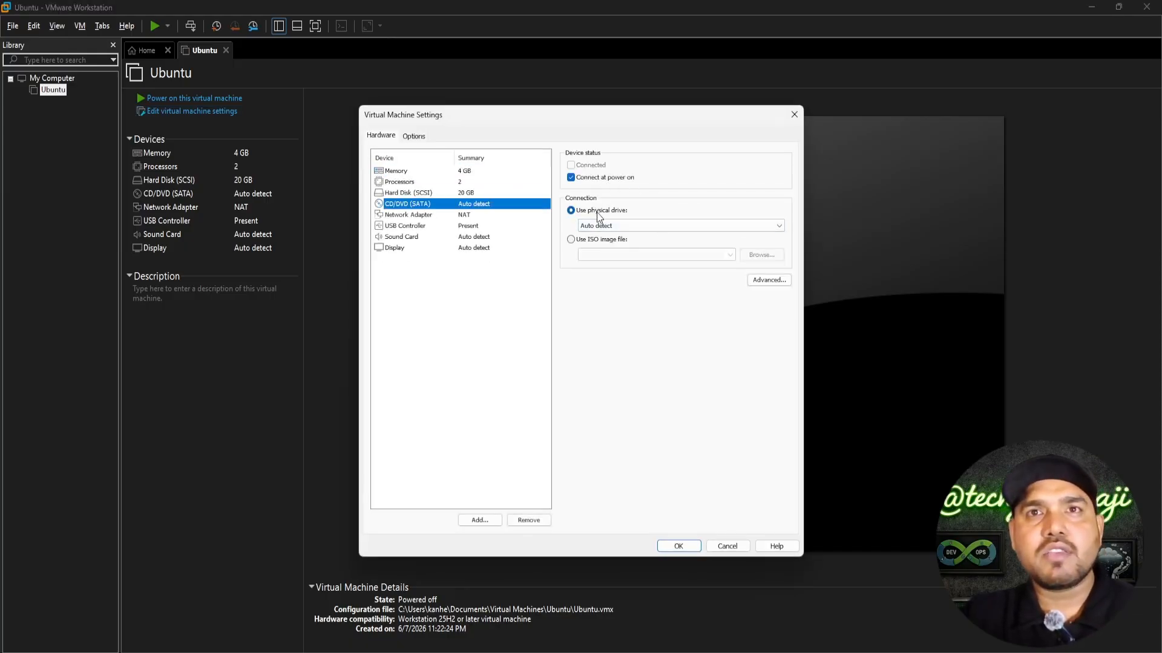
{"action": "left_click", "coordinate": [596, 239]}
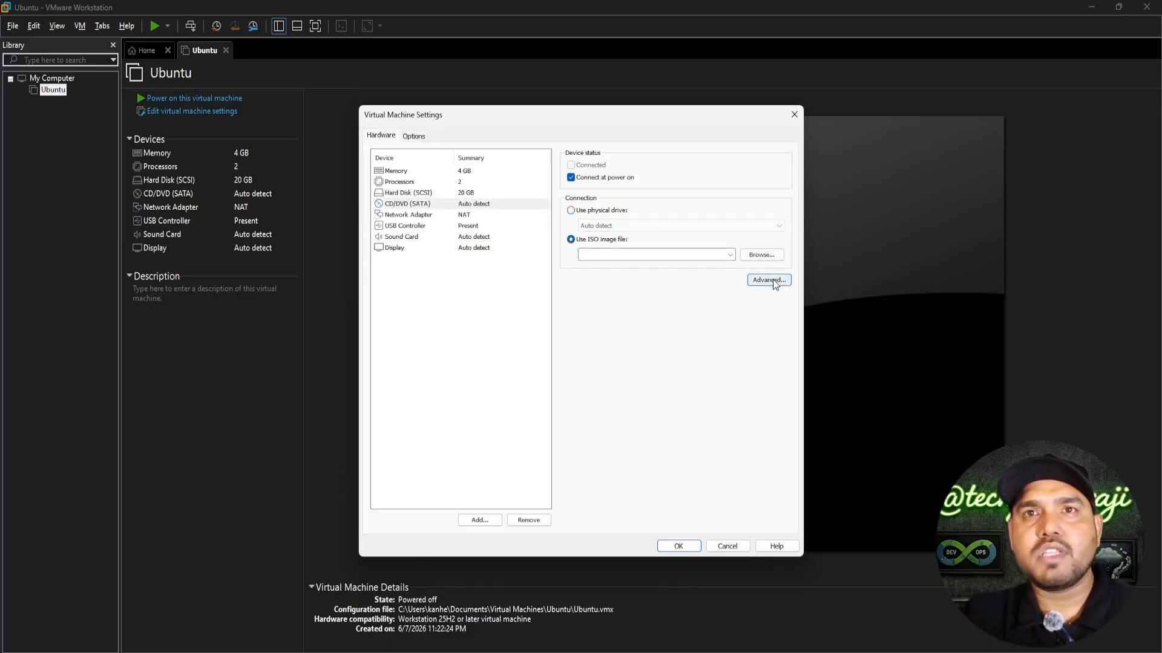
{"action": "left_click", "coordinate": [761, 254]}
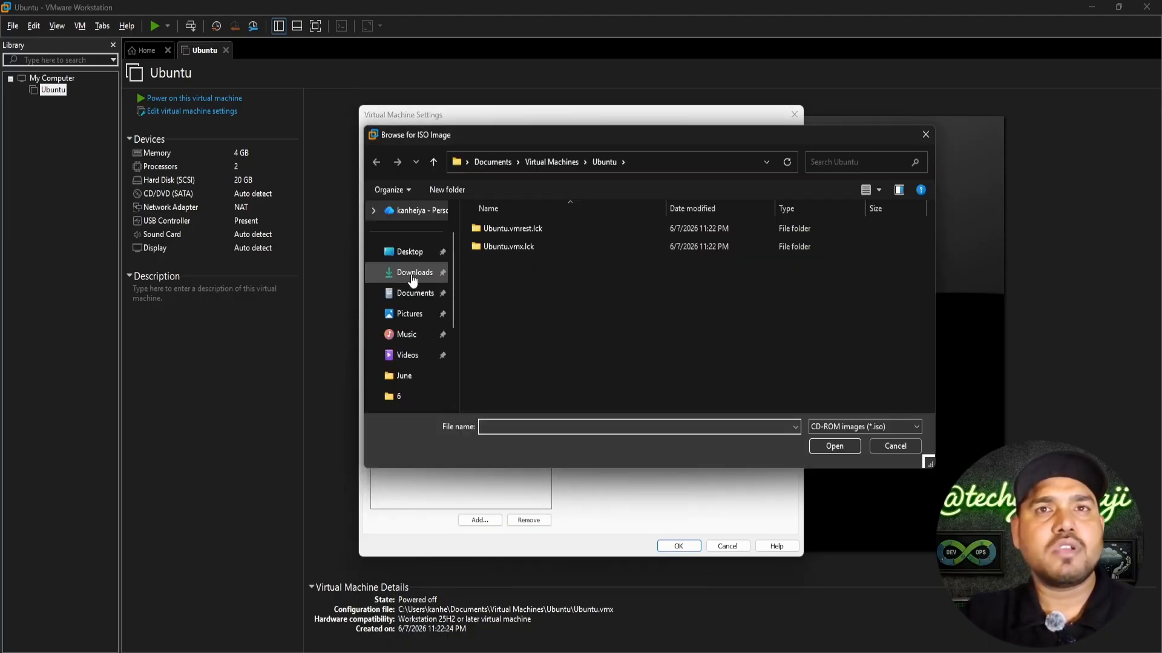
{"action": "left_click", "coordinate": [413, 273]}
{"action": "double_click", "coordinate": [535, 275]}
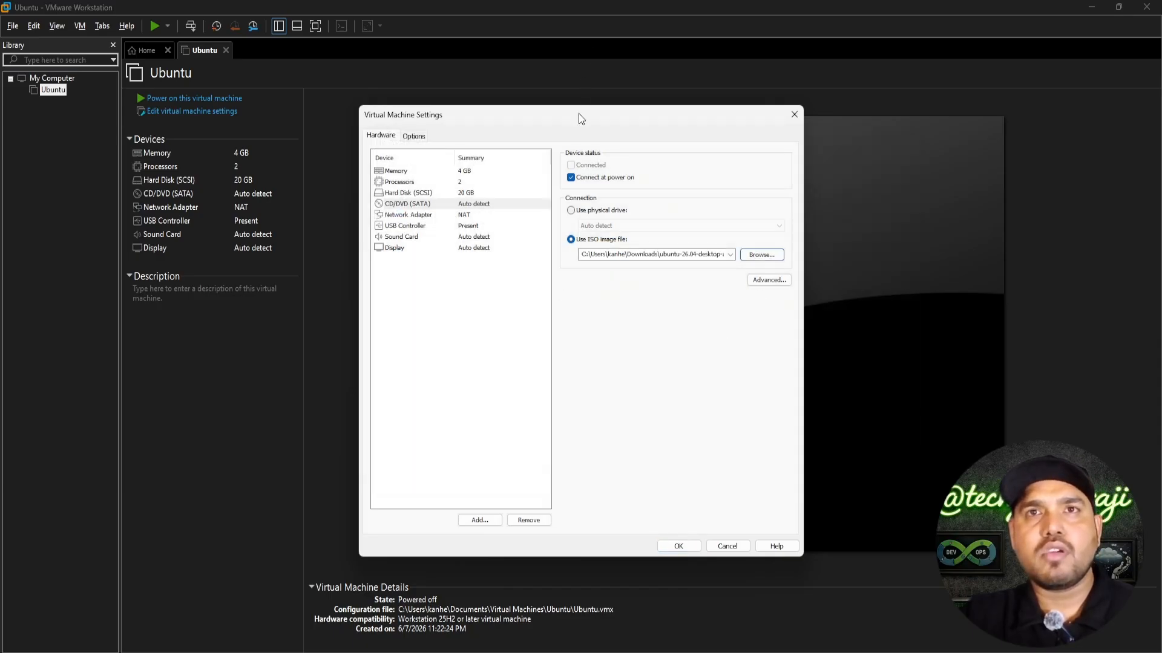
{"action": "left_click_drag", "start_coordinate": [580, 115], "coordinate": [593, 10]}
{"action": "left_click", "coordinate": [693, 442]}
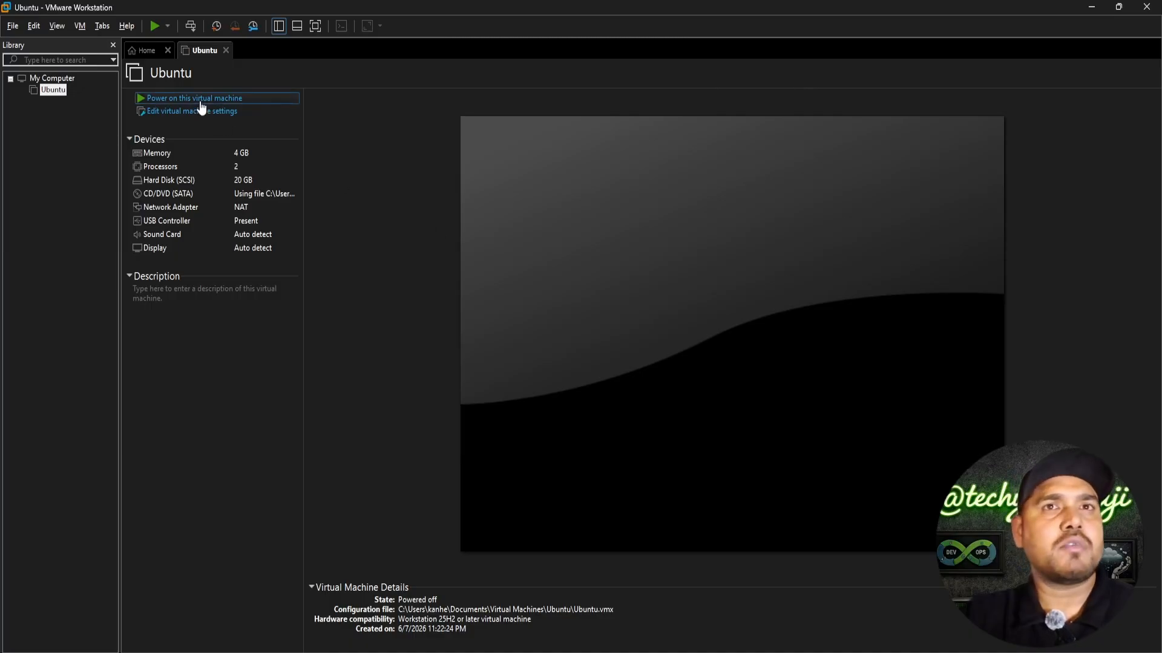
Try to power on the Ubuntu virtual machine, suppressing the side channel mitigations hint and continuing without virtualized AMD-V/RVI
{"action": "left_click", "coordinate": [880, 284]}
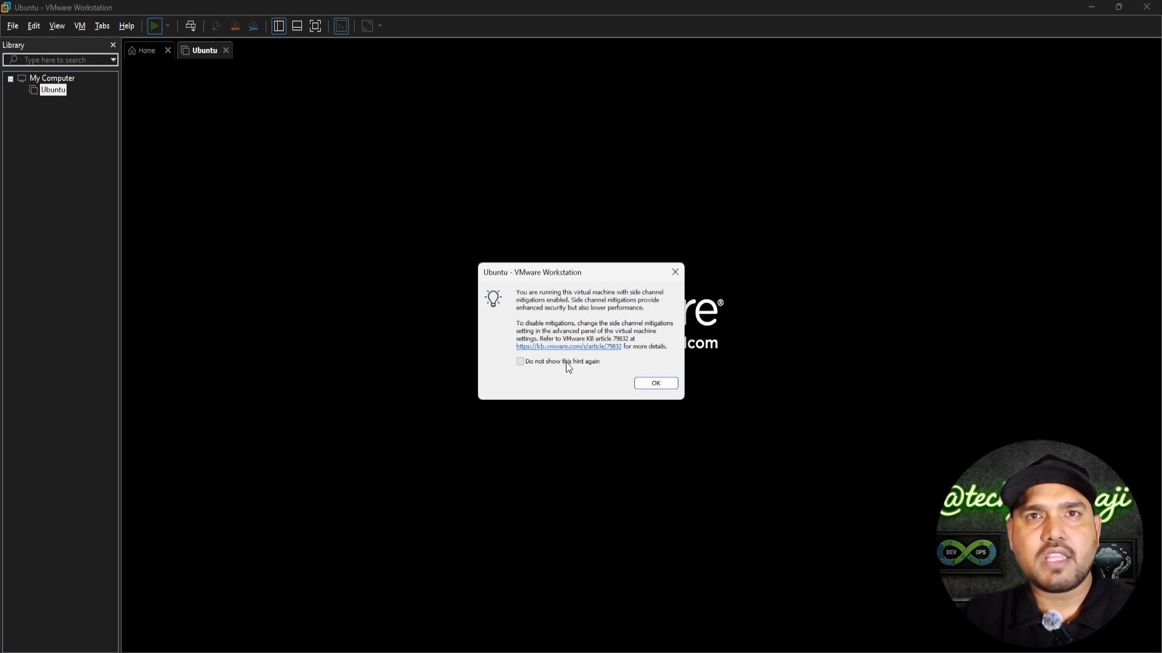
{"action": "left_click", "coordinate": [565, 362]}
{"action": "left_click", "coordinate": [655, 382]}
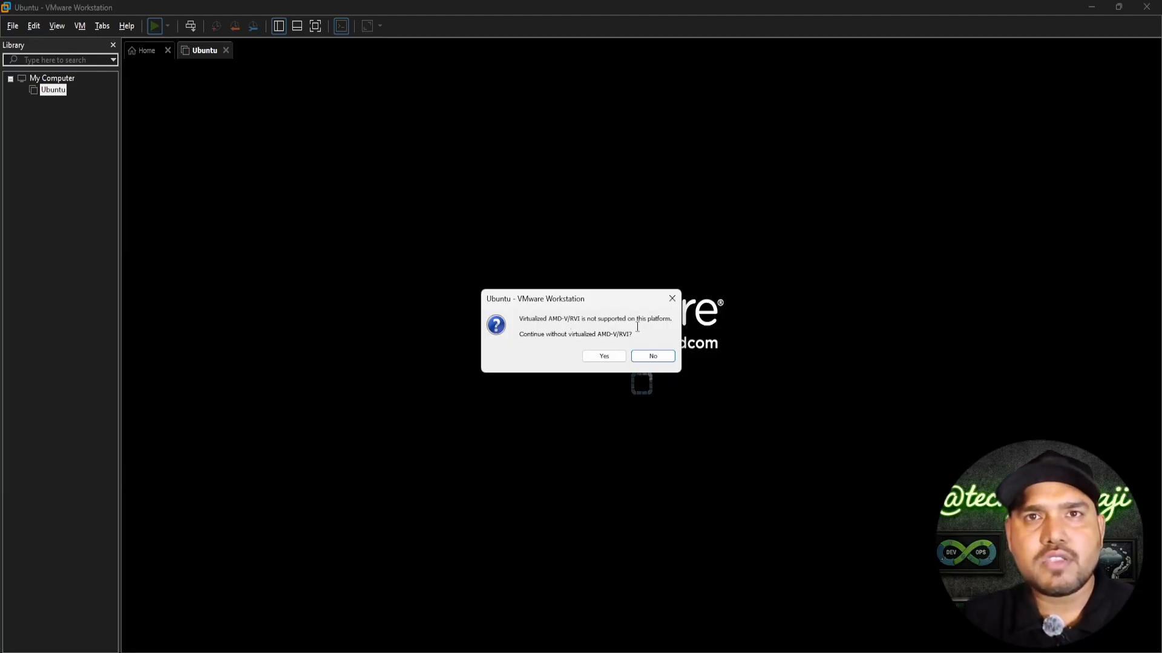
{"action": "left_click", "coordinate": [609, 358]}
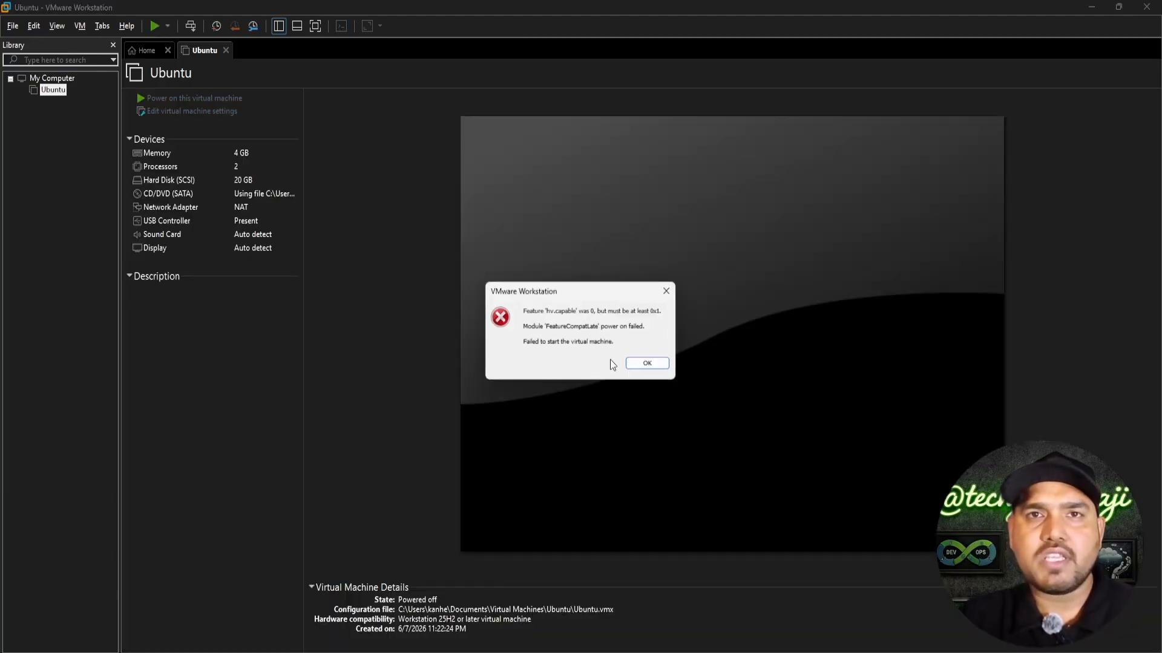
{"action": "left_click", "coordinate": [639, 365]}
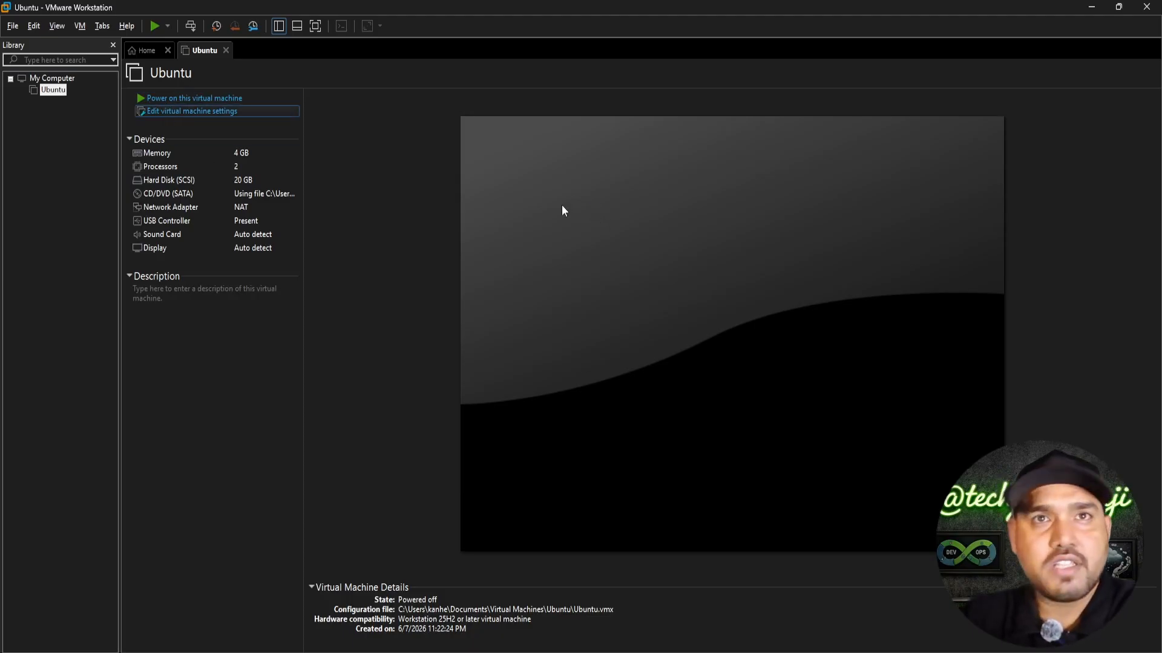
Disable Virtualize Intel VT-x/EPT or AMD-V/RVI for the virtual machine's processors and save the settings
{"action": "left_click", "coordinate": [194, 112]}
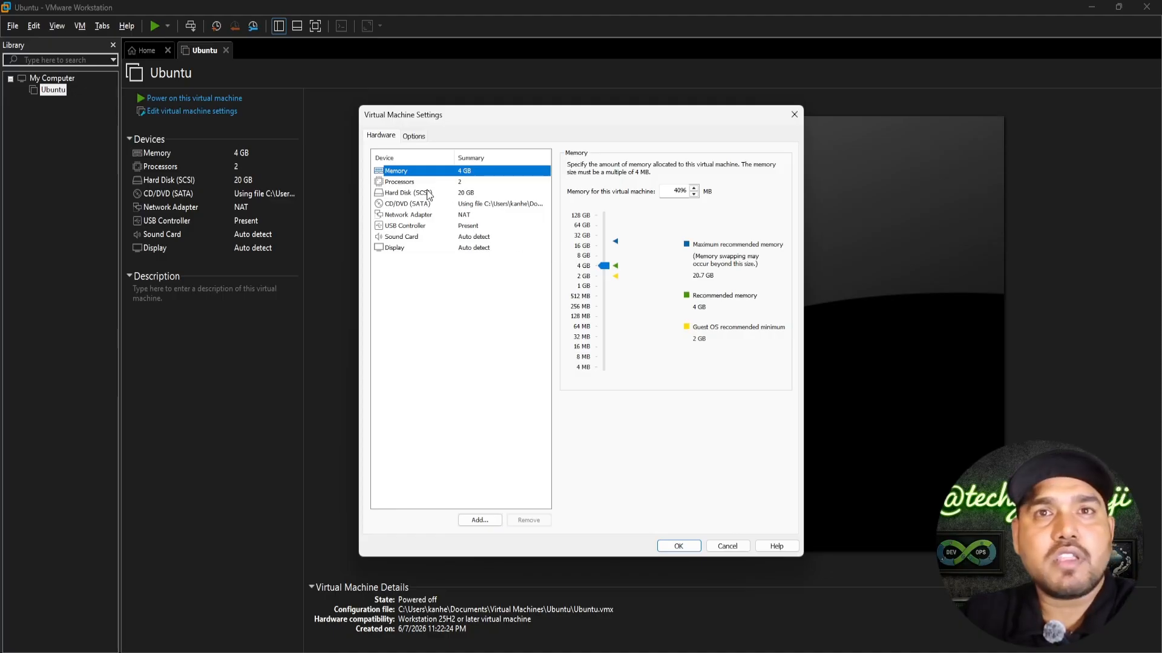
{"action": "left_click", "coordinate": [404, 182]}
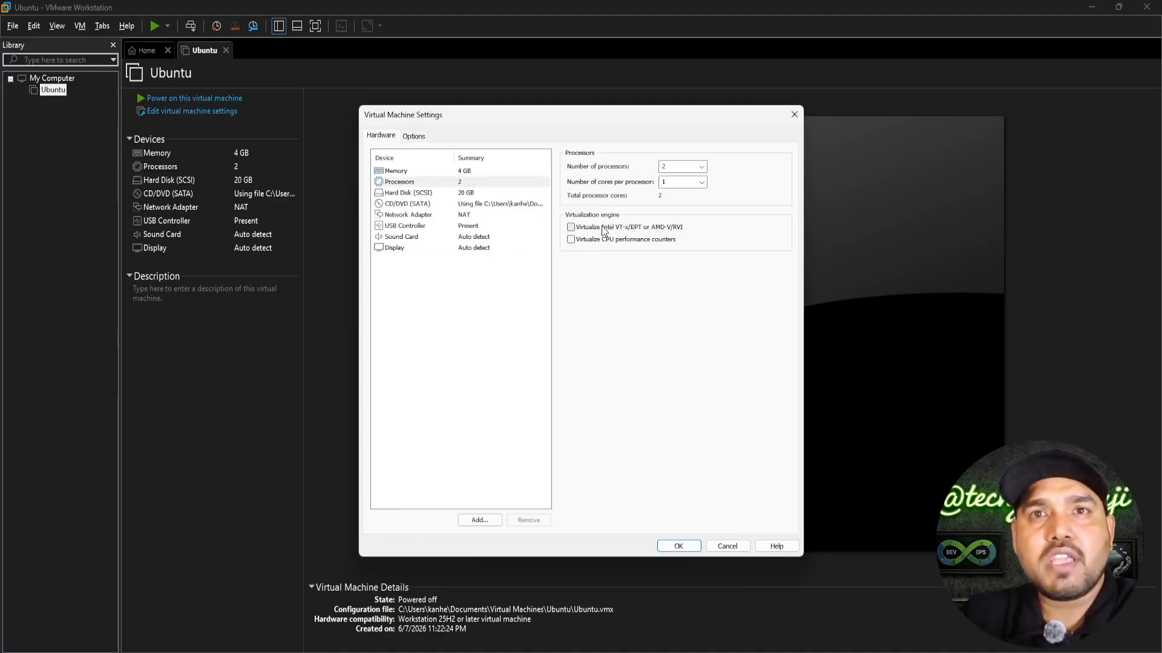
{"action": "left_click_drag", "start_coordinate": [634, 117], "coordinate": [633, 13]}
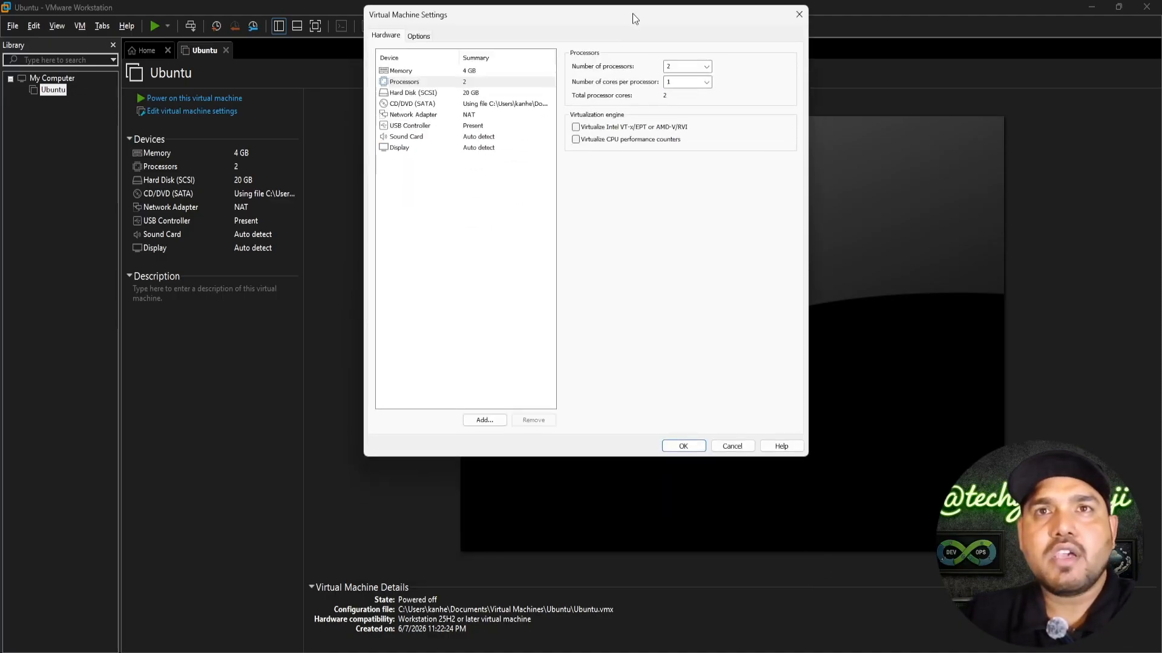
{"action": "left_click", "coordinate": [672, 447]}
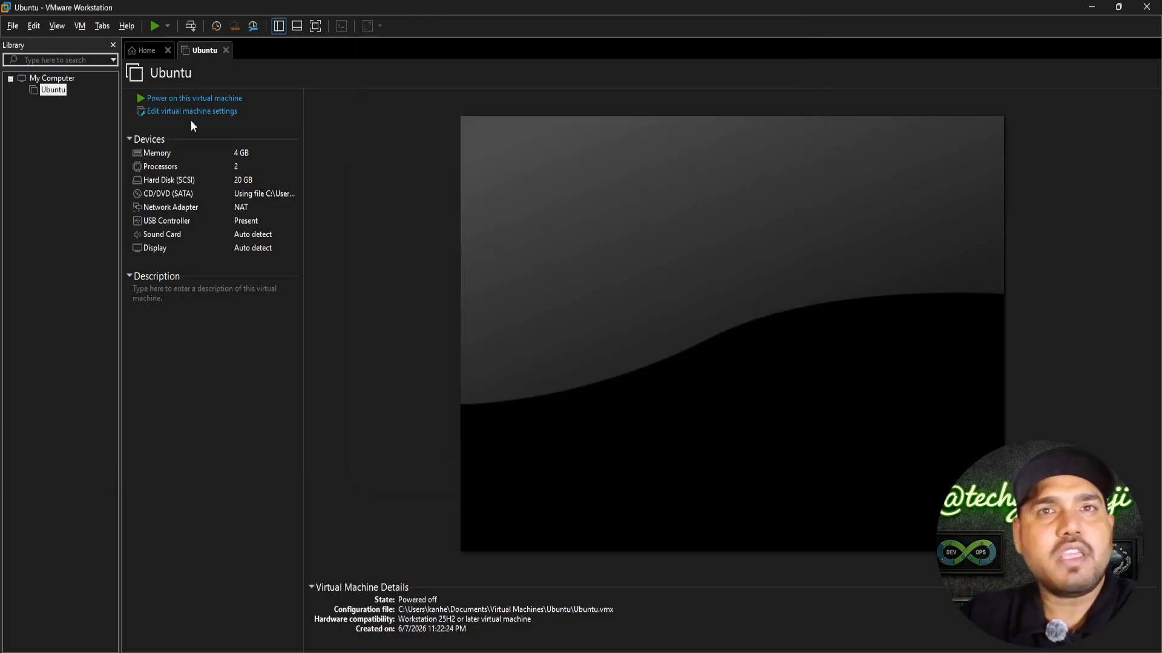
Power on the Ubuntu virtual machine, permanently dismissing the removable devices hint and closing the installation notice
{"action": "left_click", "coordinate": [192, 98]}
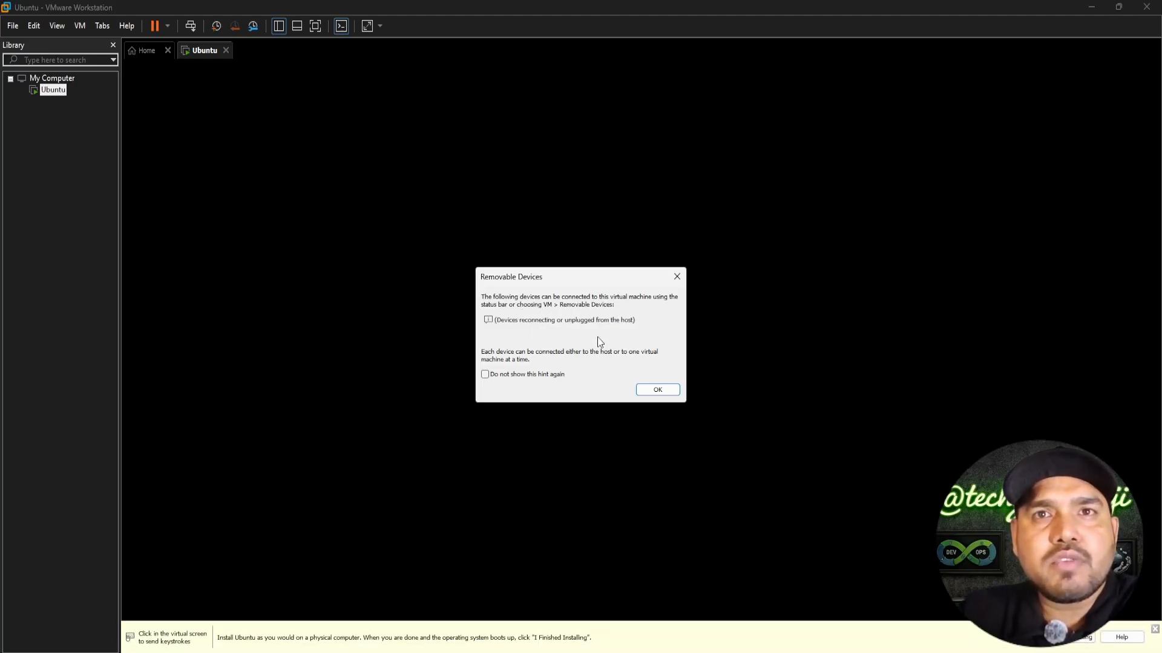
{"action": "left_click", "coordinate": [485, 373]}
{"action": "left_click", "coordinate": [657, 390]}
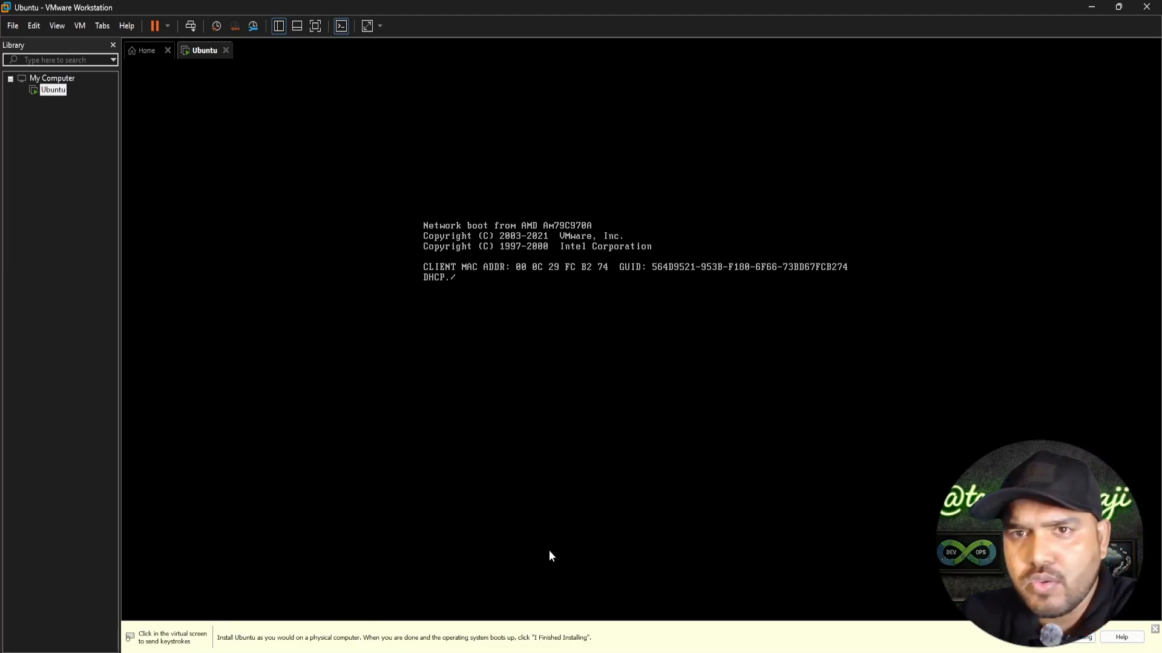
{"action": "left_click", "coordinate": [1065, 637]}
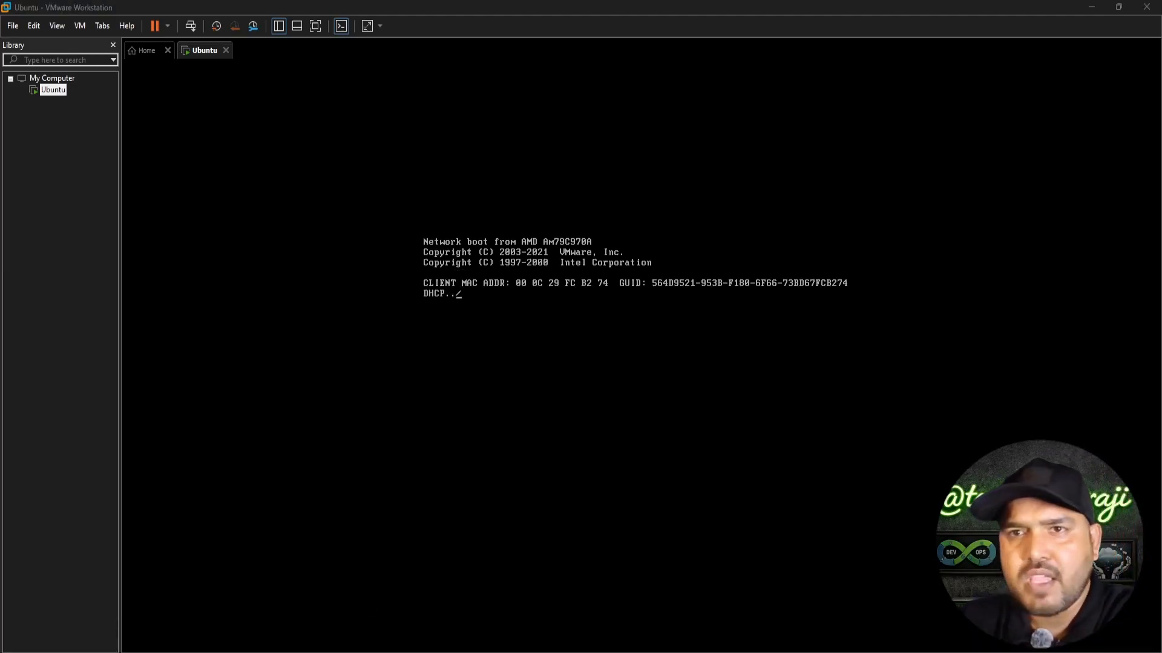
{"action": "left_click", "coordinate": [550, 305]}
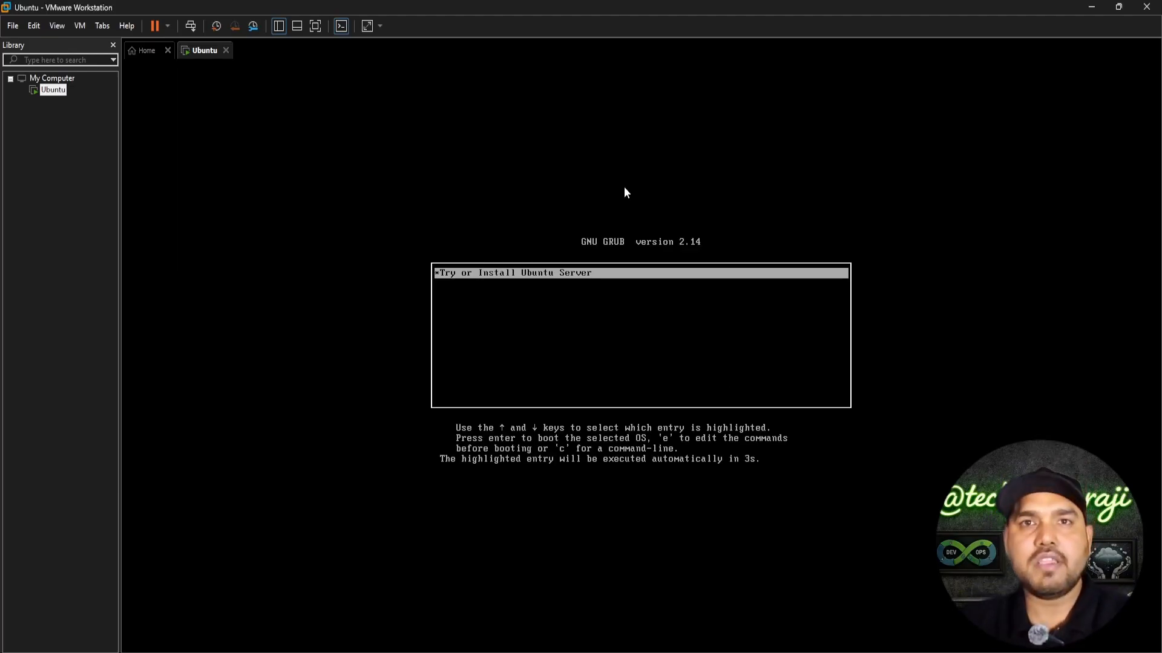
Boot Try or Install Ubuntu Server and accept English as the language with the English (US) keyboard layout
{"action": "key", "text": "Return"}
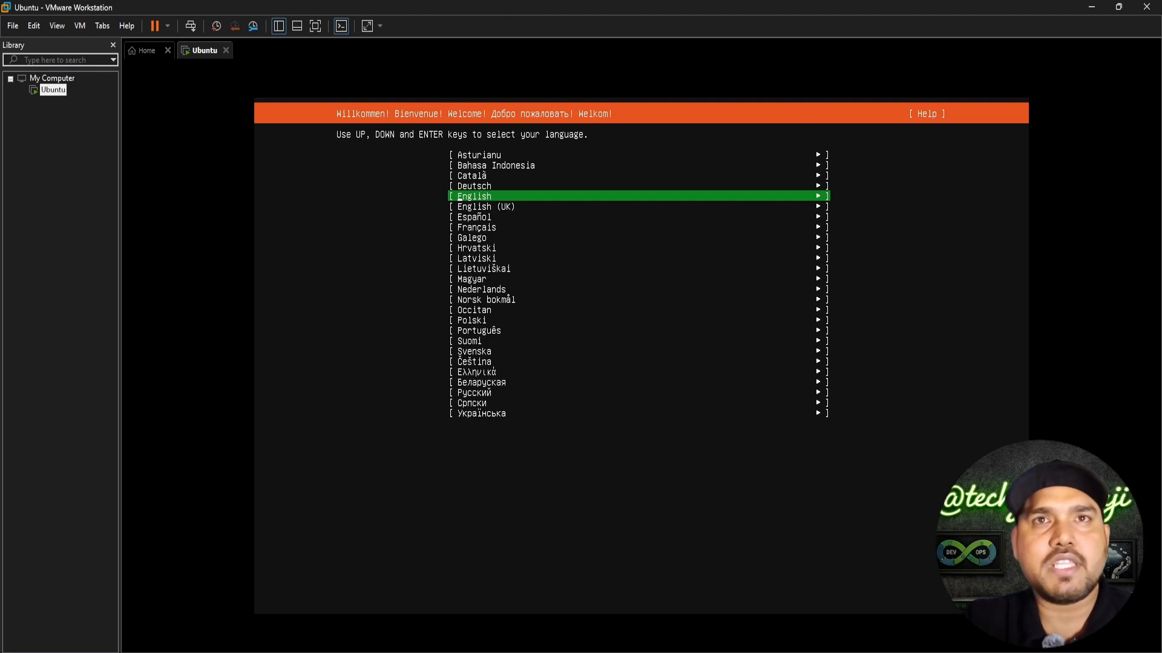
{"action": "key", "text": "Return"}
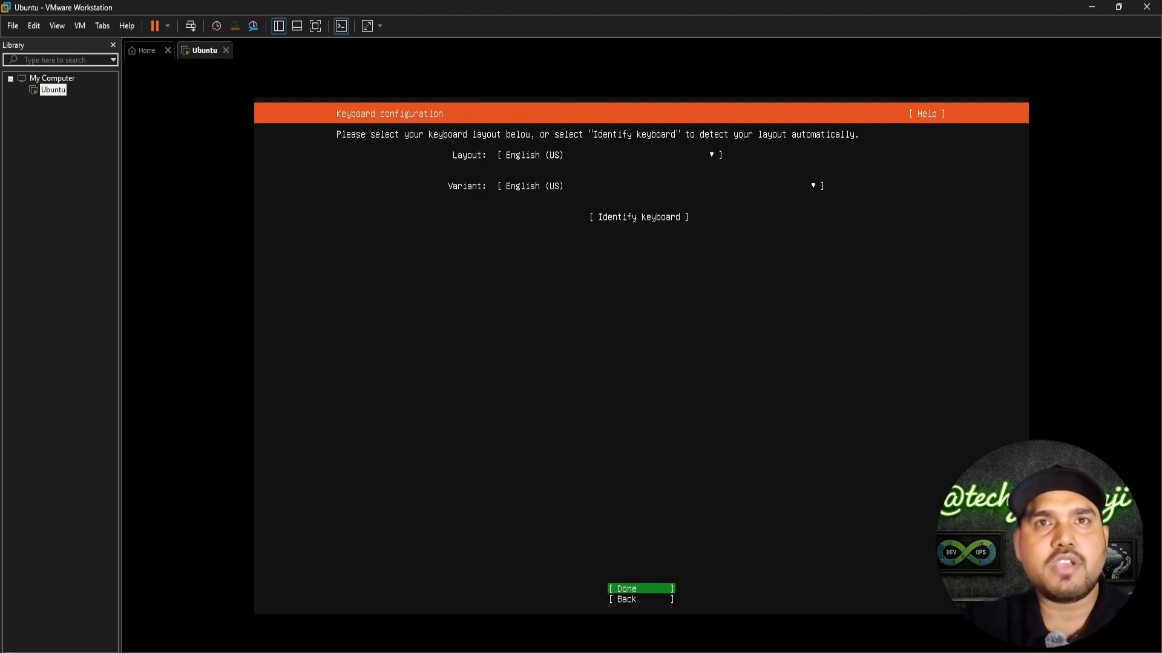
{"action": "key", "text": "Return"}
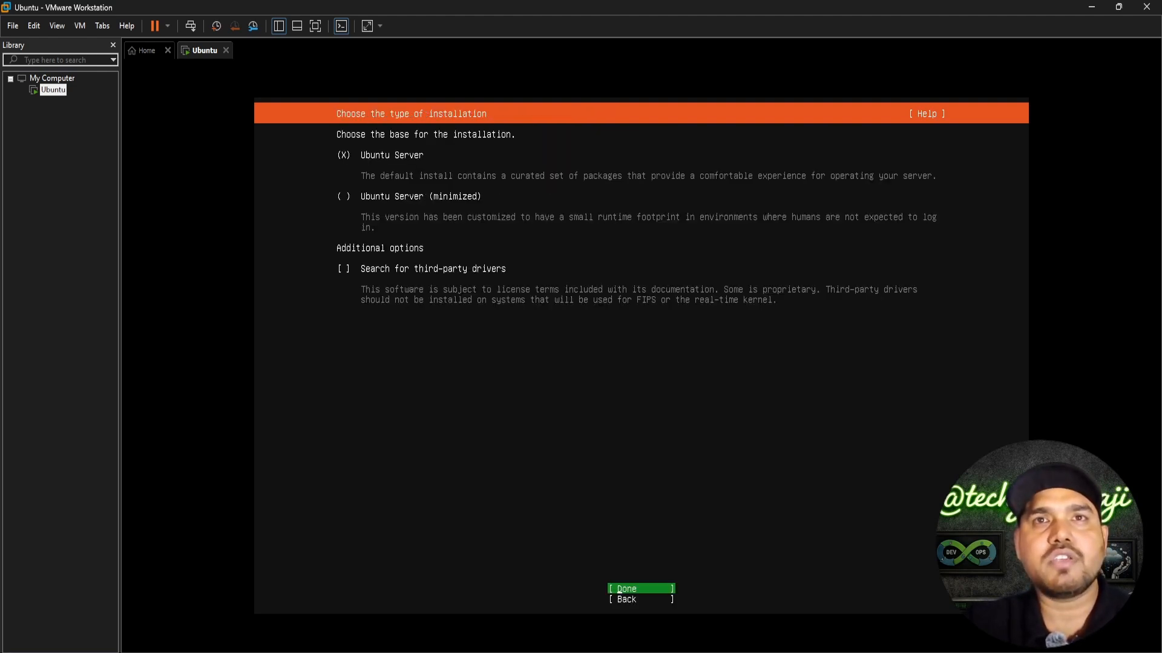
Keep Ubuntu Server as the base for the installation, without searching for third-party drivers
{"action": "key", "text": "Down"}
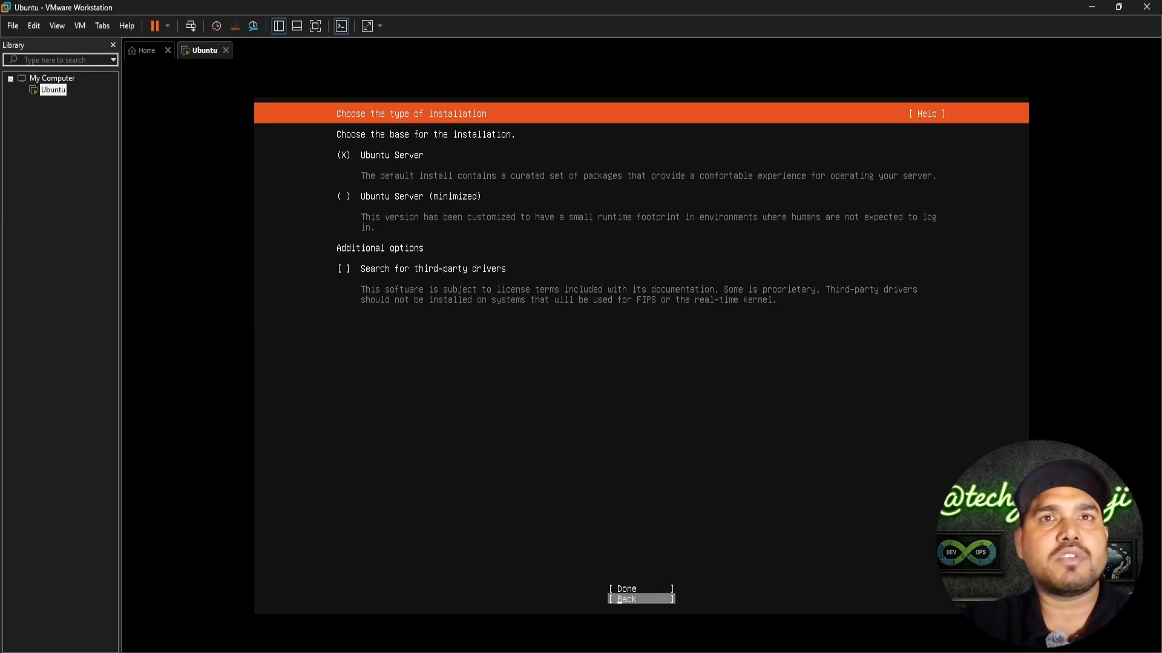
{"action": "key", "text": "Tab"}
{"action": "key", "text": "Tab"}
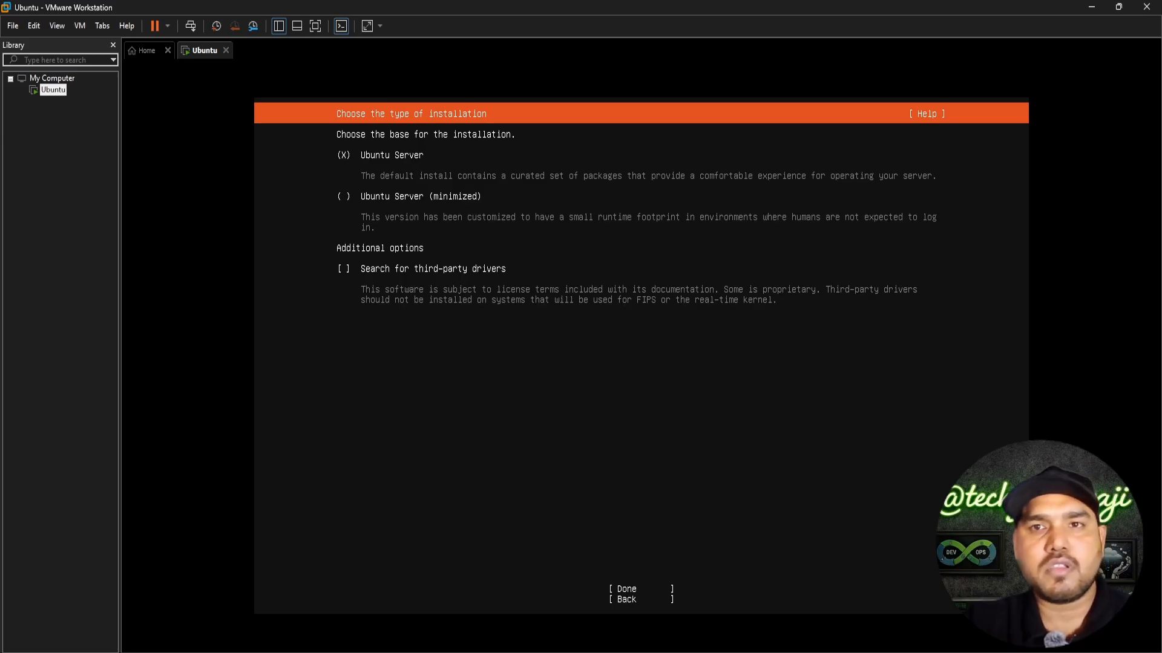
{"action": "key", "text": "Down"}
{"action": "key", "text": "Down"}
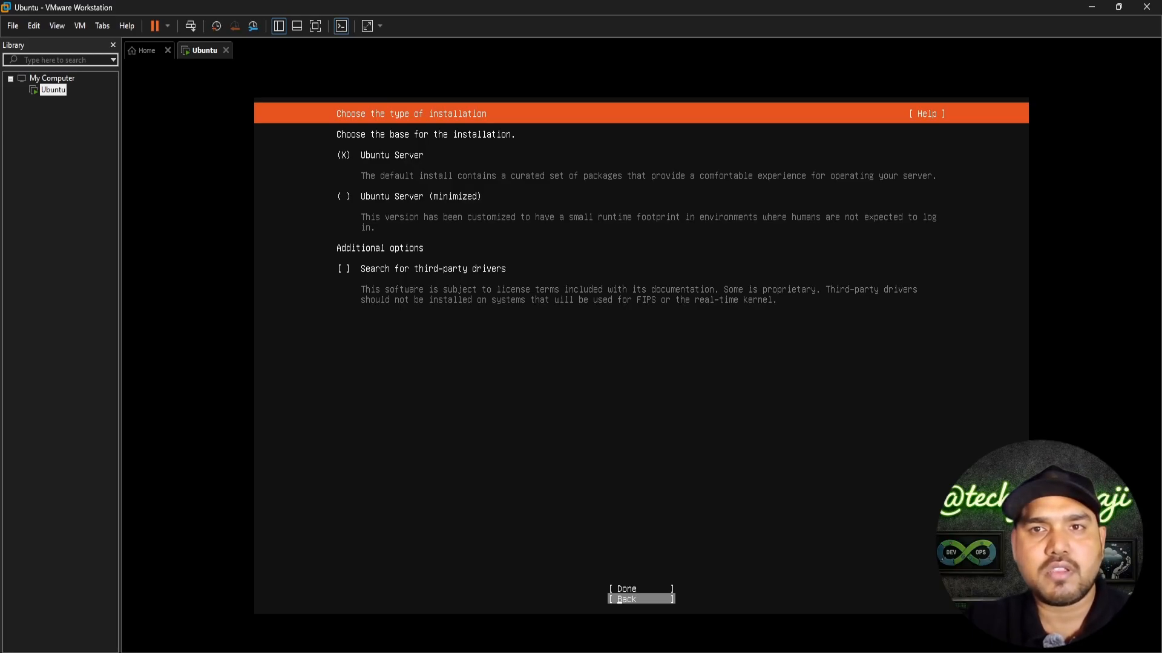
{"action": "key", "text": "Up"}
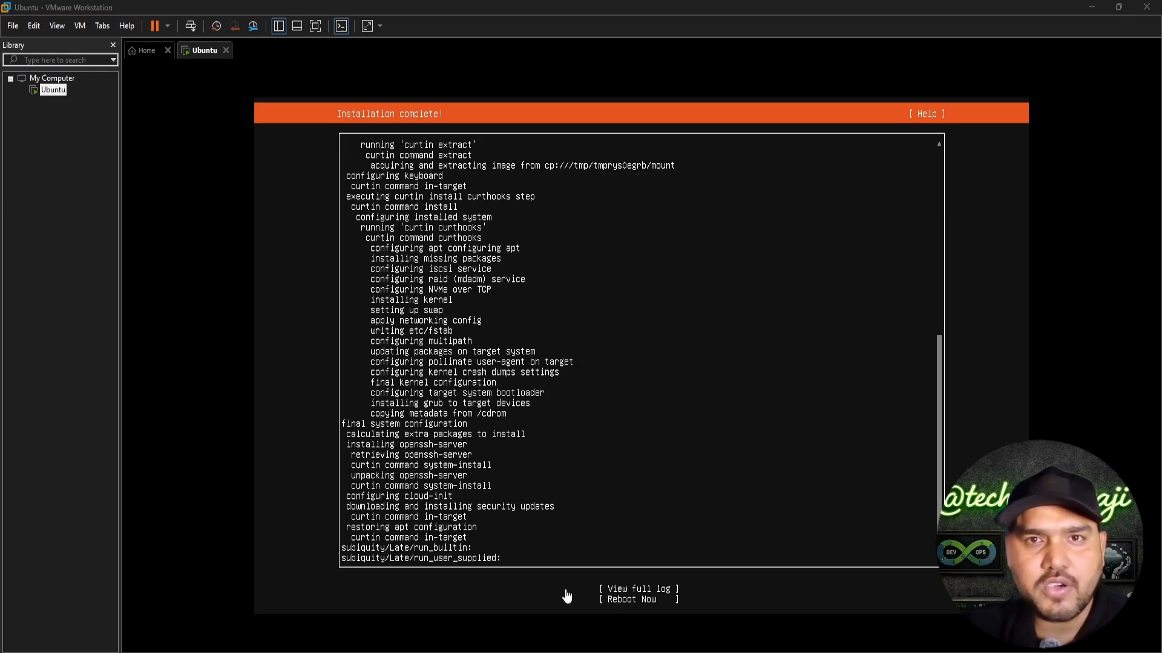
Reboot the virtual machine from the installer's completion screen
{"action": "left_click", "coordinate": [760, 327]}
{"action": "key", "text": "Tab"}
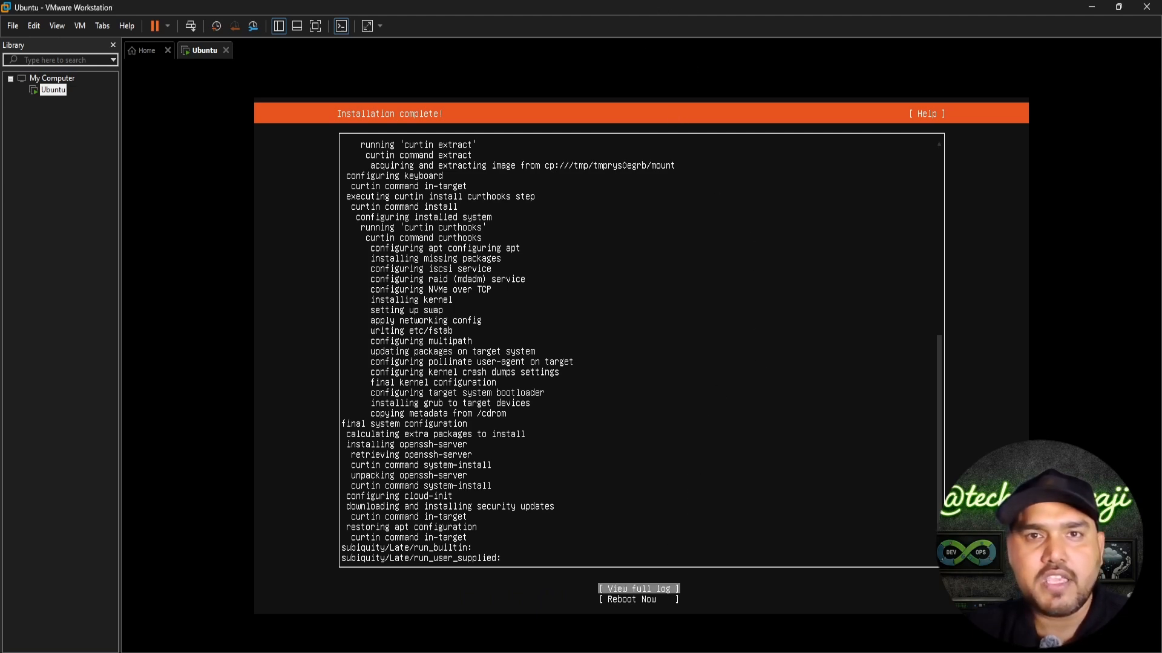
{"action": "key", "text": "Down"}
{"action": "key", "text": "Return"}
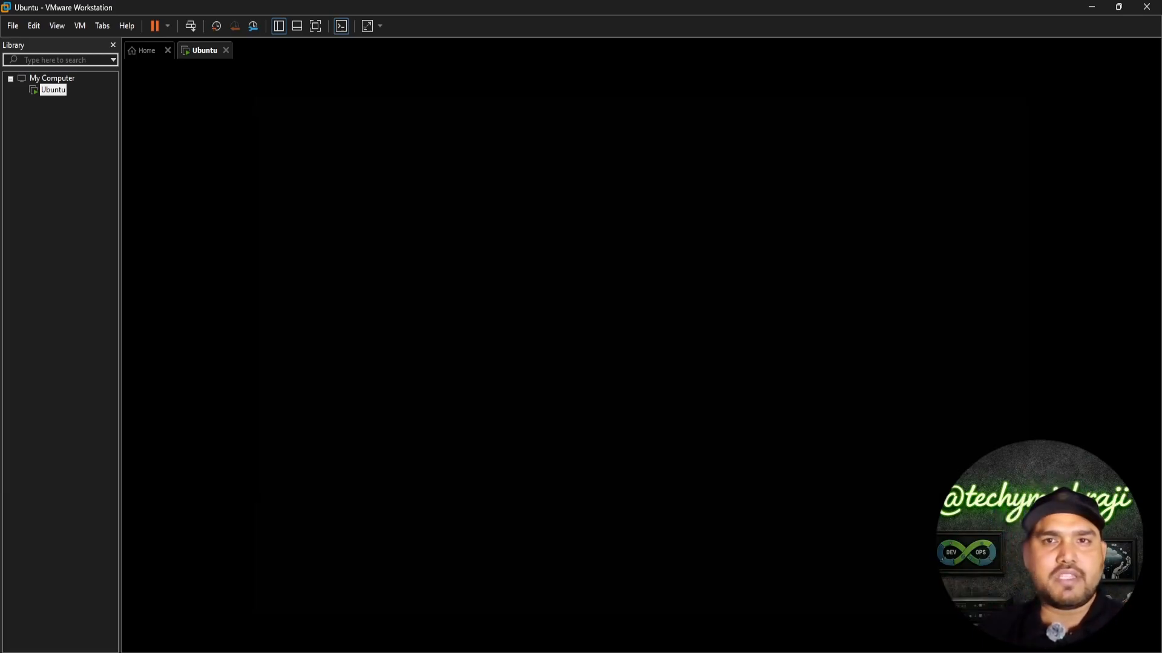
Power off the Ubuntu virtual machine and confirm the shutdown
{"action": "right_click", "coordinate": [47, 91]}
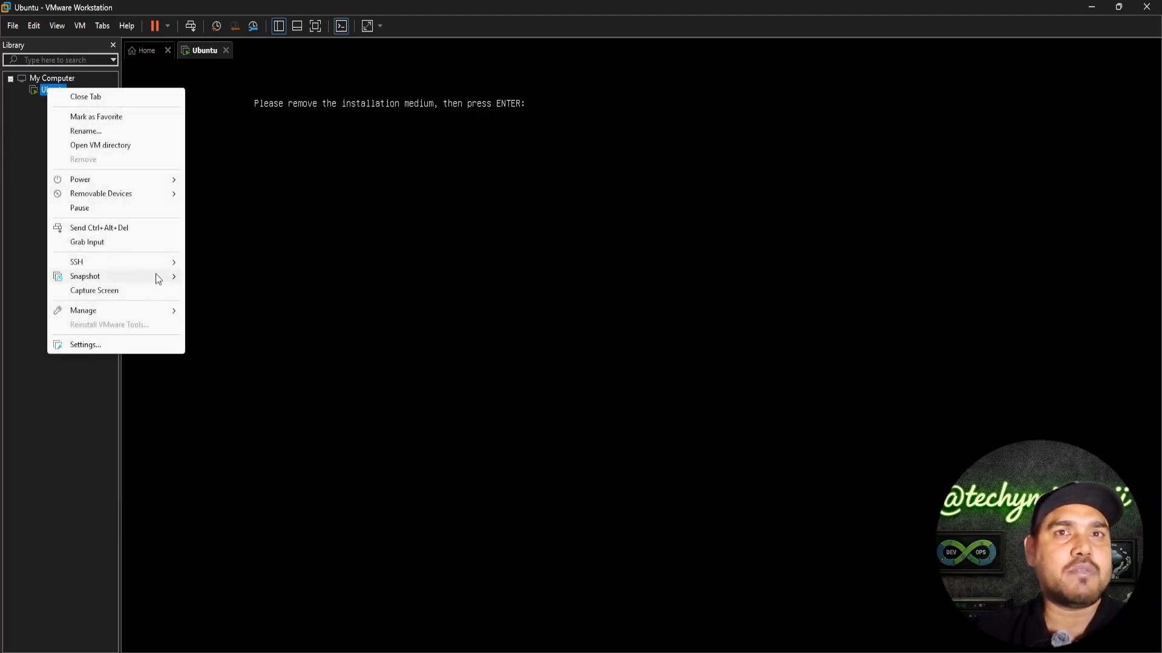
{"action": "mouse_move", "coordinate": [131, 180]}
{"action": "left_click", "coordinate": [225, 256]}
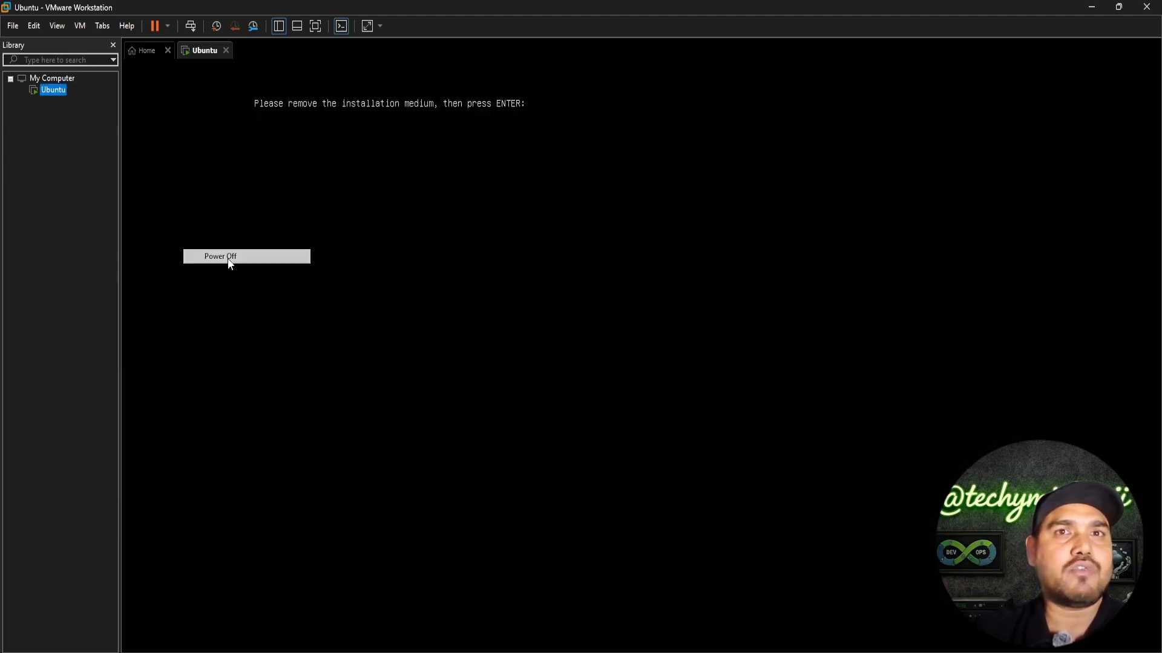
{"action": "left_click", "coordinate": [601, 372]}
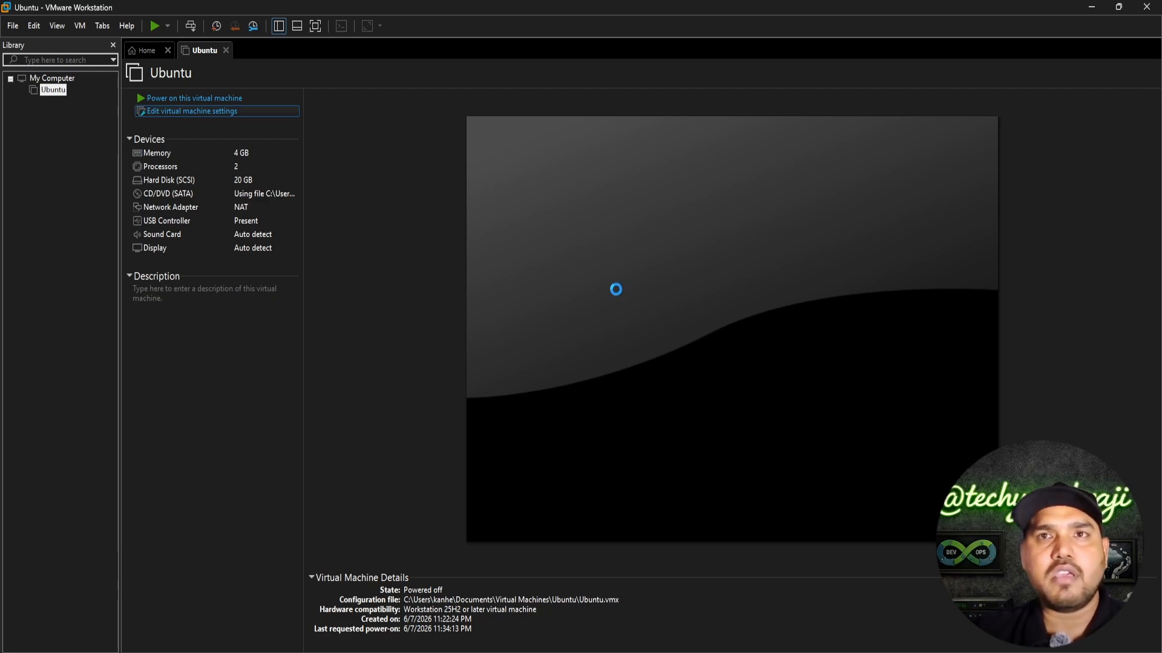
Disable connecting the CD/DVD (SATA) drive at power on for the Ubuntu virtual machine and save the settings
{"action": "left_click", "coordinate": [403, 205]}
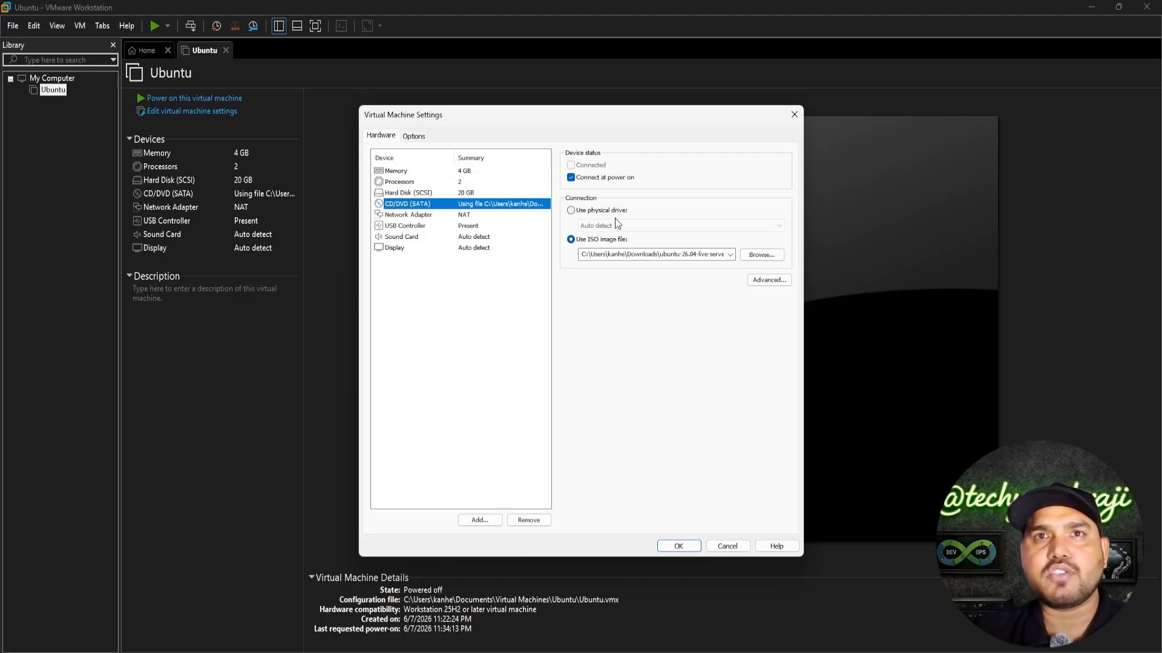
{"action": "left_click", "coordinate": [594, 178]}
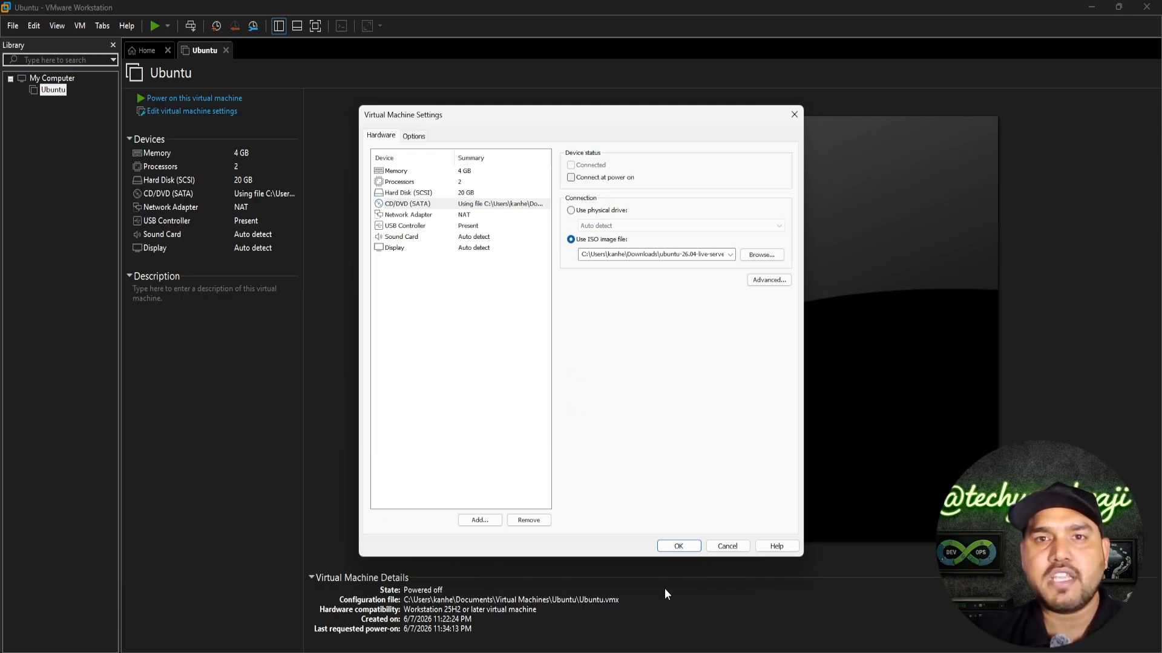
{"action": "left_click", "coordinate": [676, 547]}
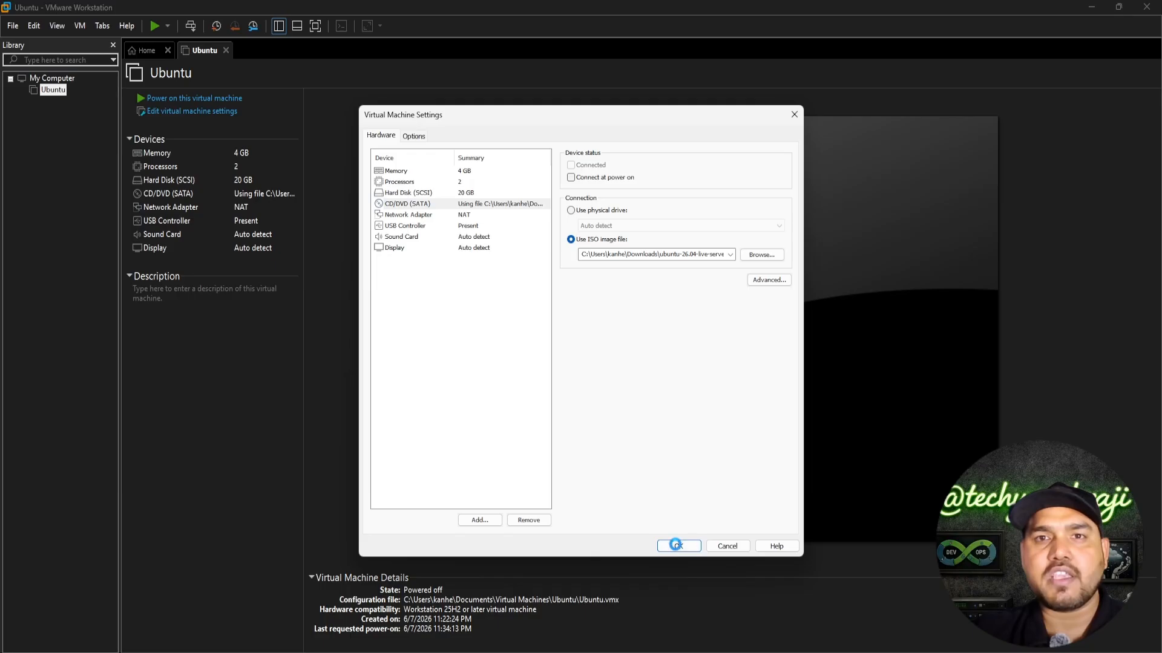
Power on the Ubuntu virtual machine and bring up its console login prompt once booting is complete
{"action": "left_click", "coordinate": [158, 101]}
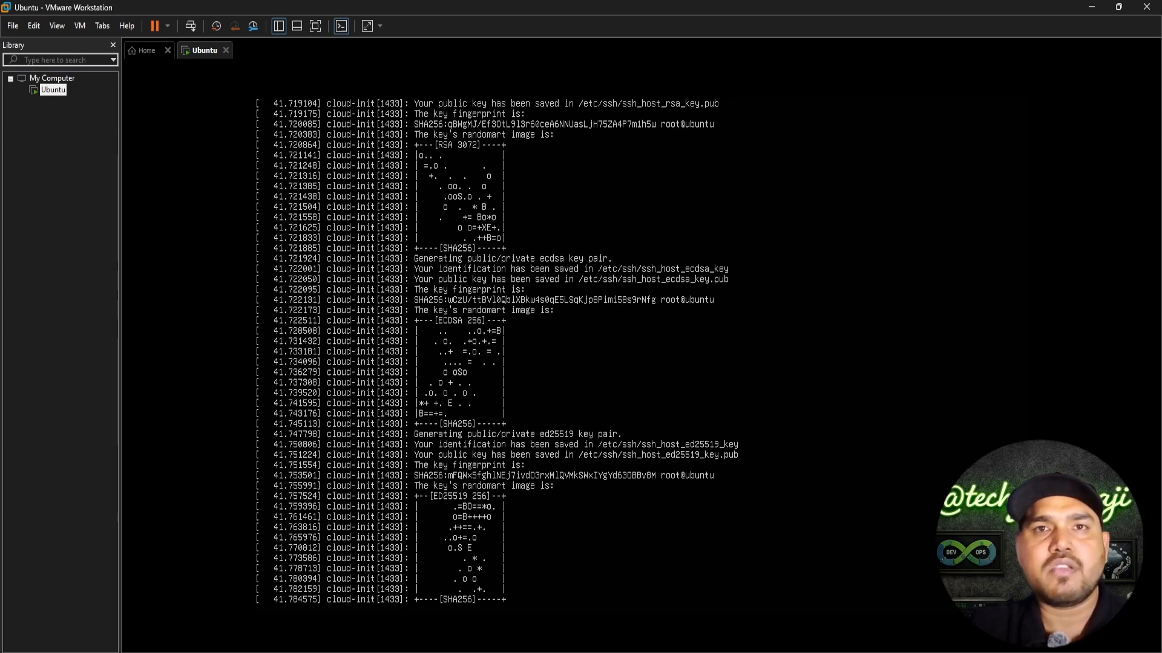
{"action": "key", "text": "Return"}
{"action": "key", "text": "Return"}
{"action": "key", "text": "Return"}
{"action": "key", "text": "Return"}
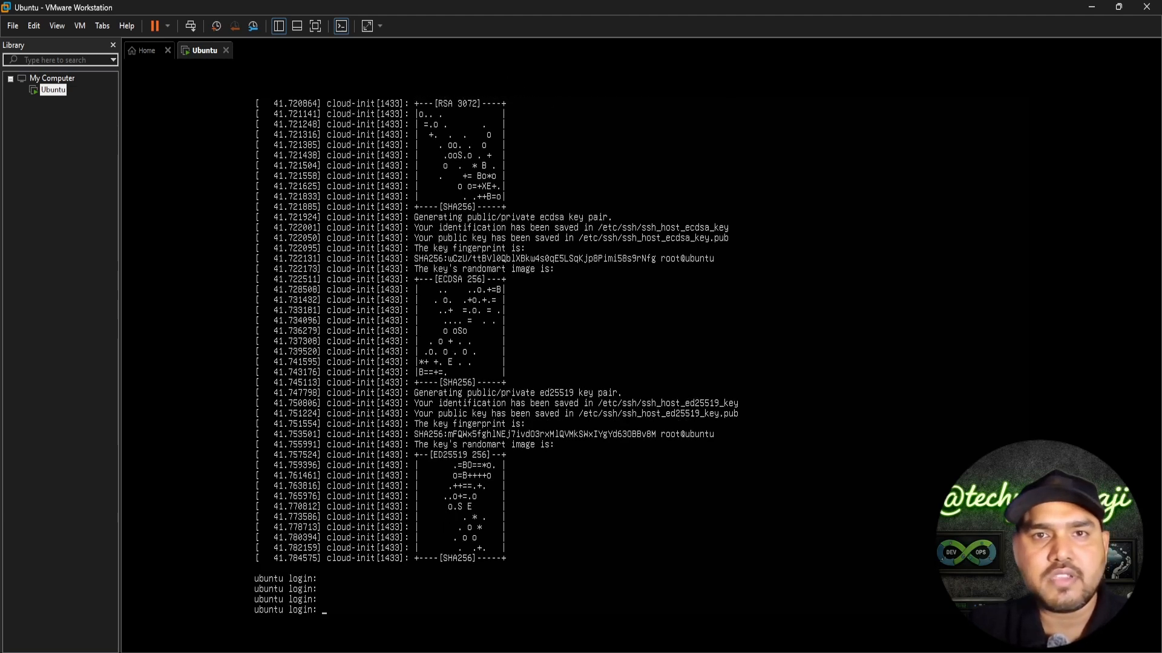
Log in to the Ubuntu console with the account's username and password
{"action": "type", "text": "k"}
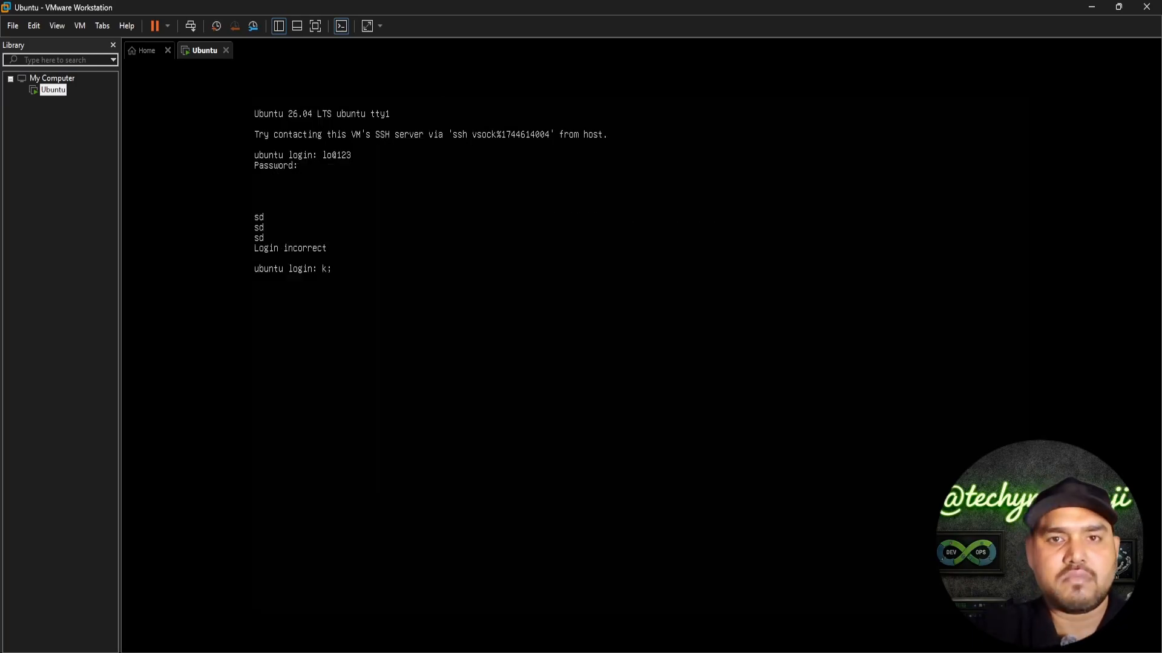
{"action": "type", "text": "an"}
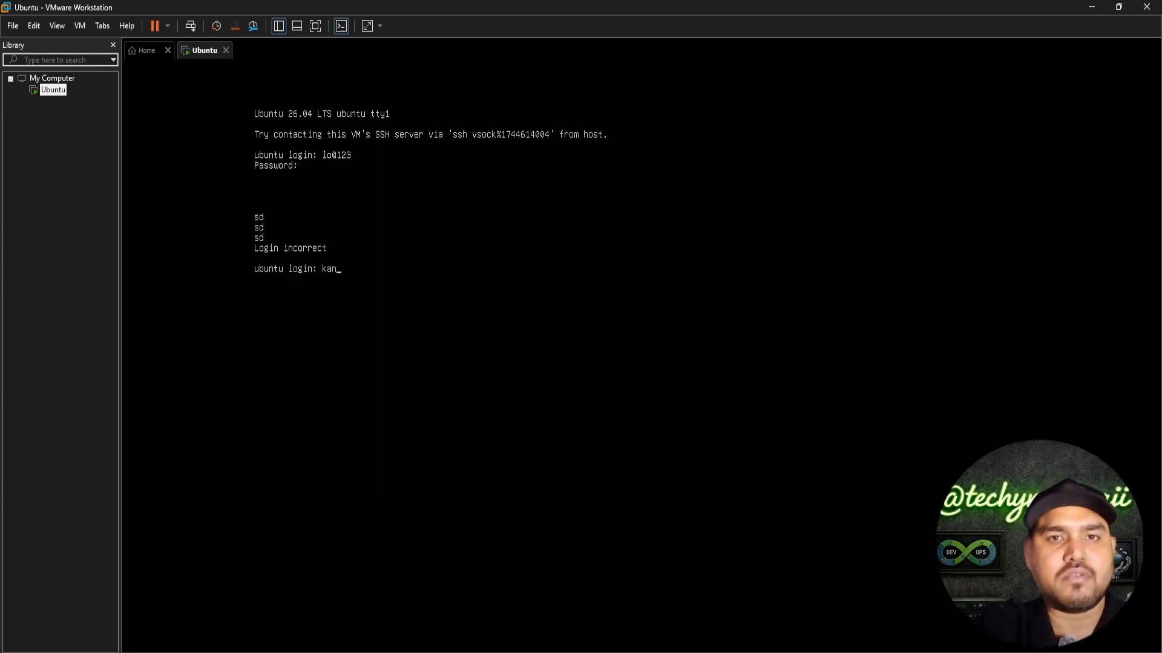
{"action": "type", "text": "heipy"}
{"action": "key", "text": "BackSpace"}
{"action": "key", "text": "BackSpace"}
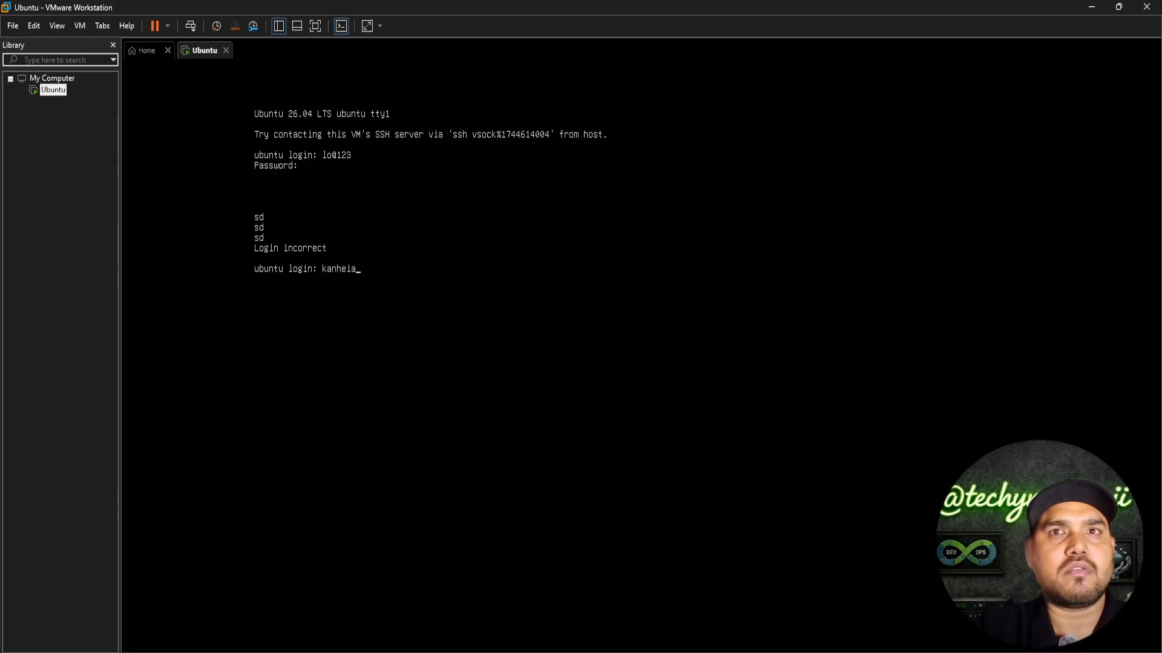
{"action": "type", "text": "ya"}
{"action": "key", "text": "Return"}
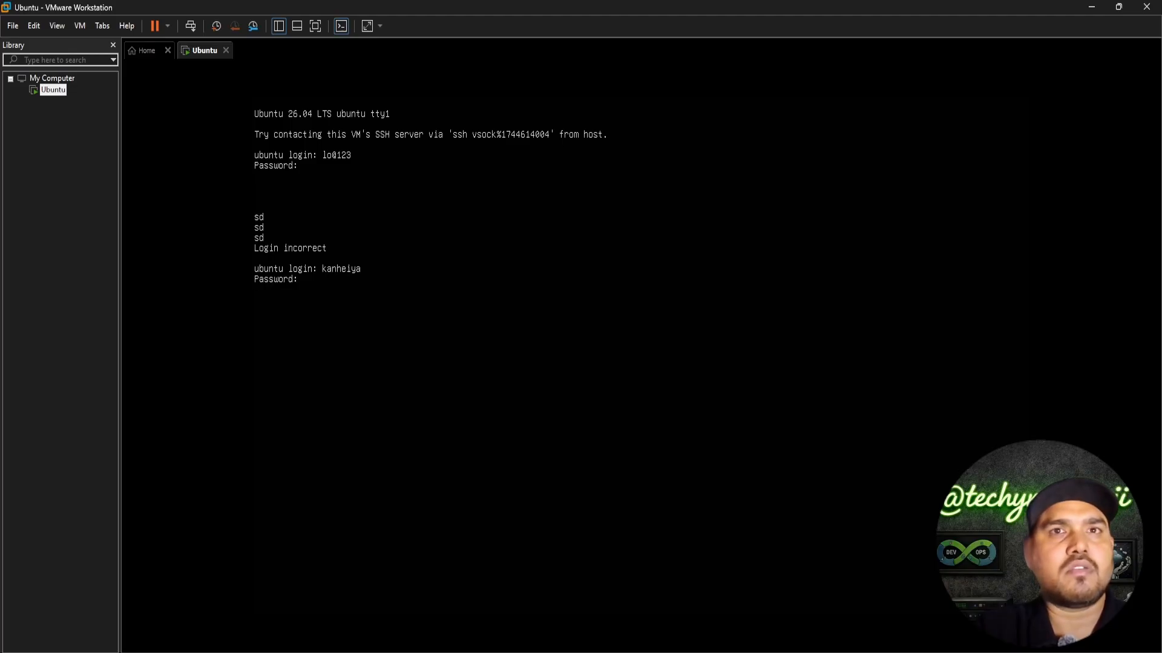
{"action": "key", "text": "Return"}
Clear the terminal and check which account is logged in with the whoami command
{"action": "type", "text": "clear"}
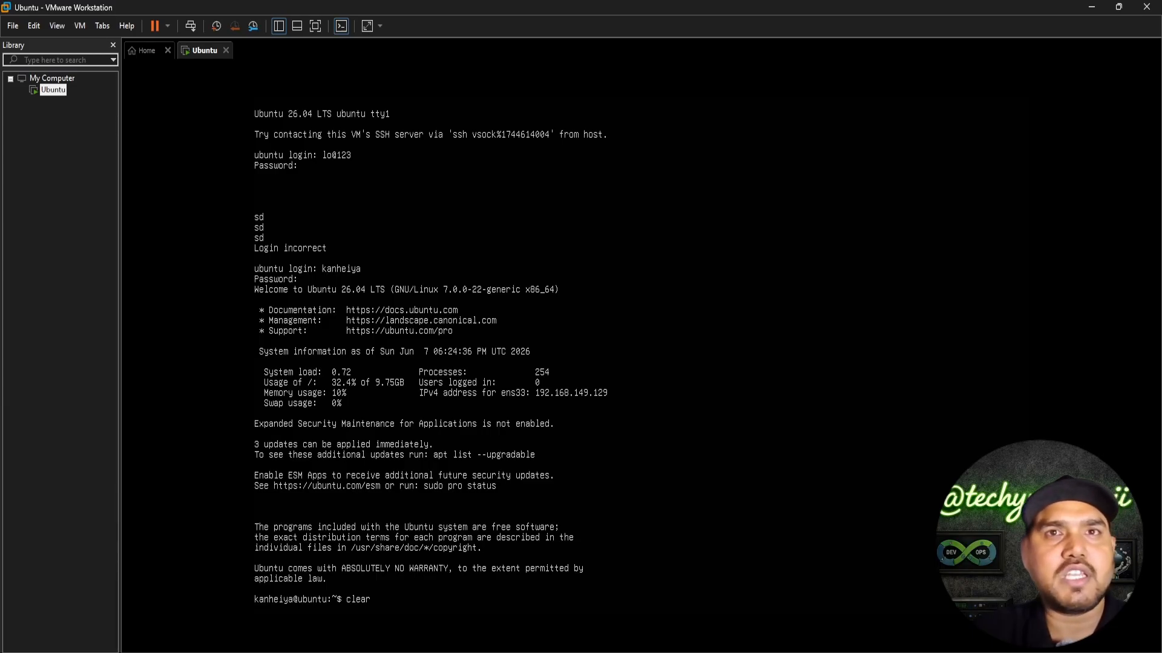
{"action": "key", "text": "Return"}
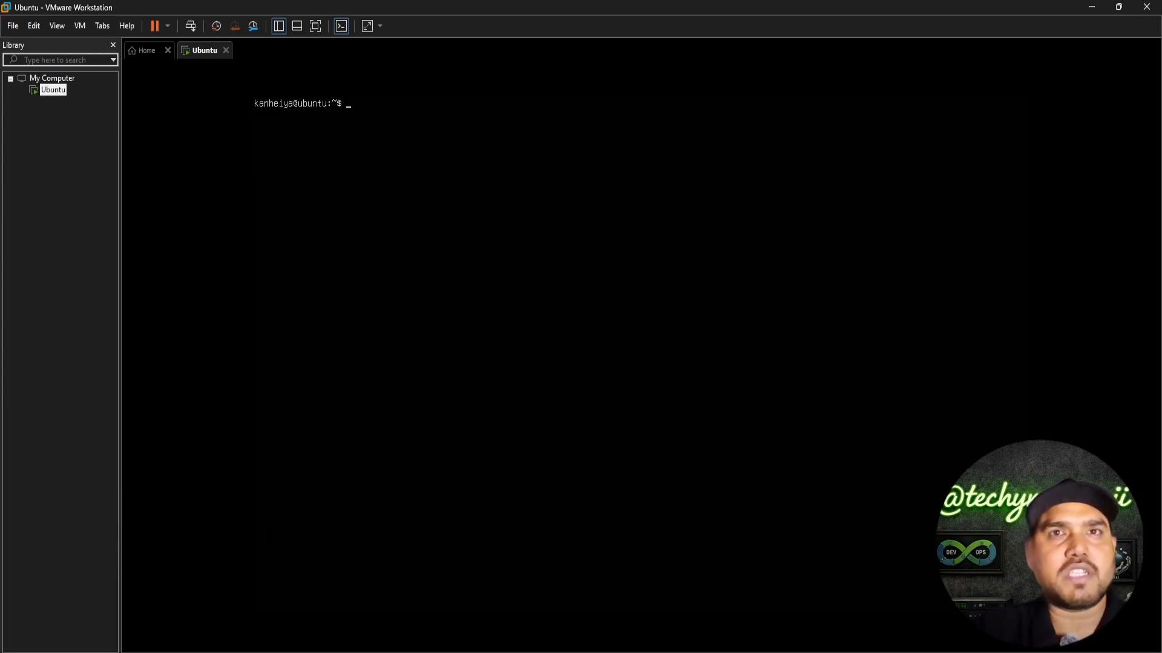
{"action": "type", "text": "whoamip"}
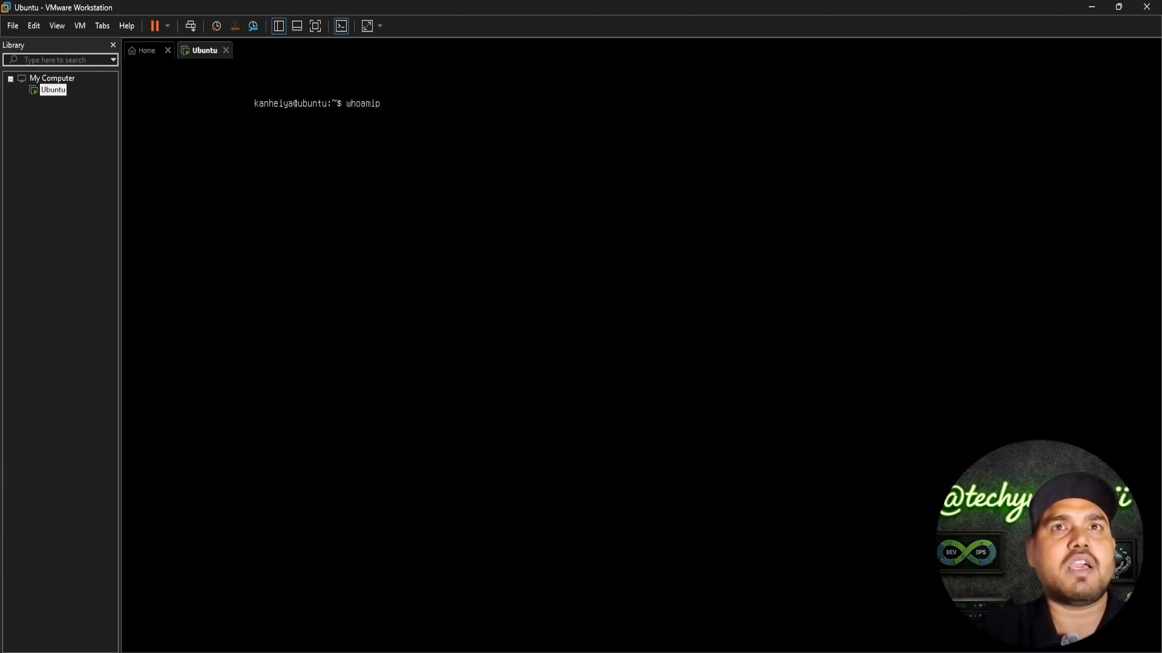
{"action": "key", "text": "Return"}
{"action": "type", "text": "whoami"}
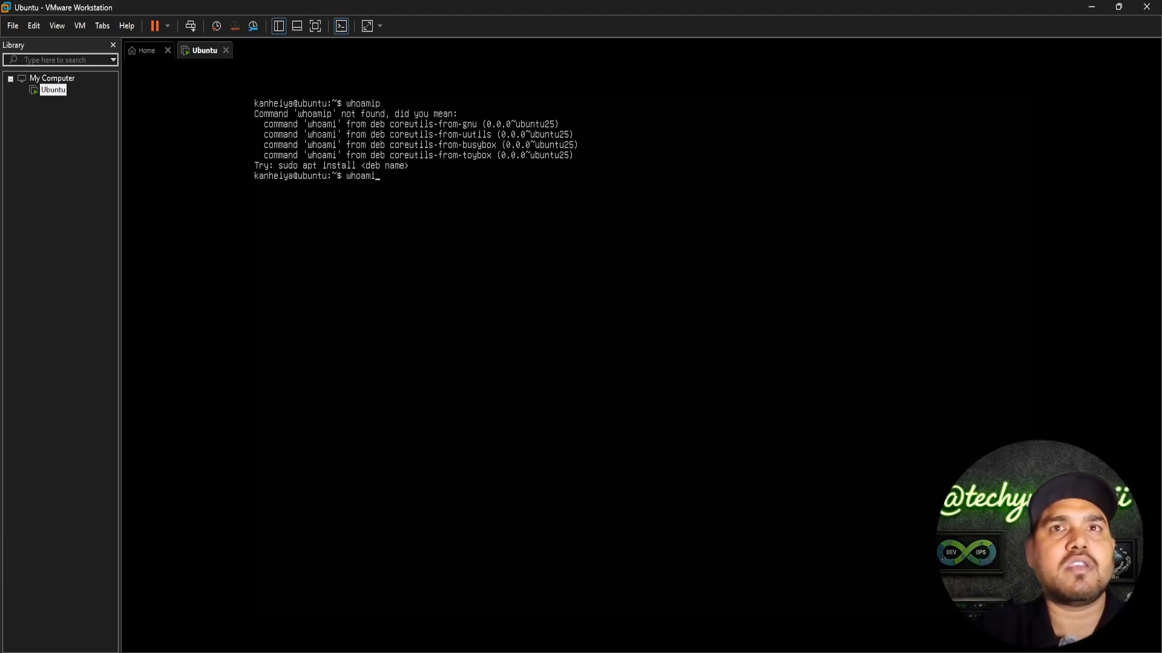
{"action": "key", "text": "Return"}
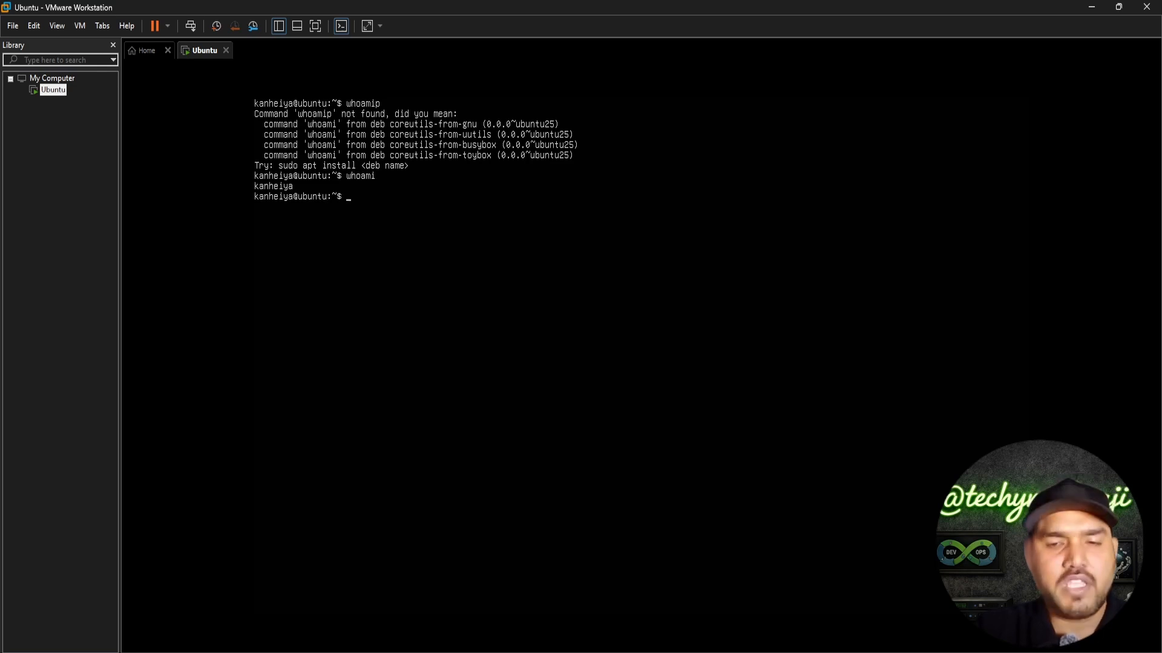